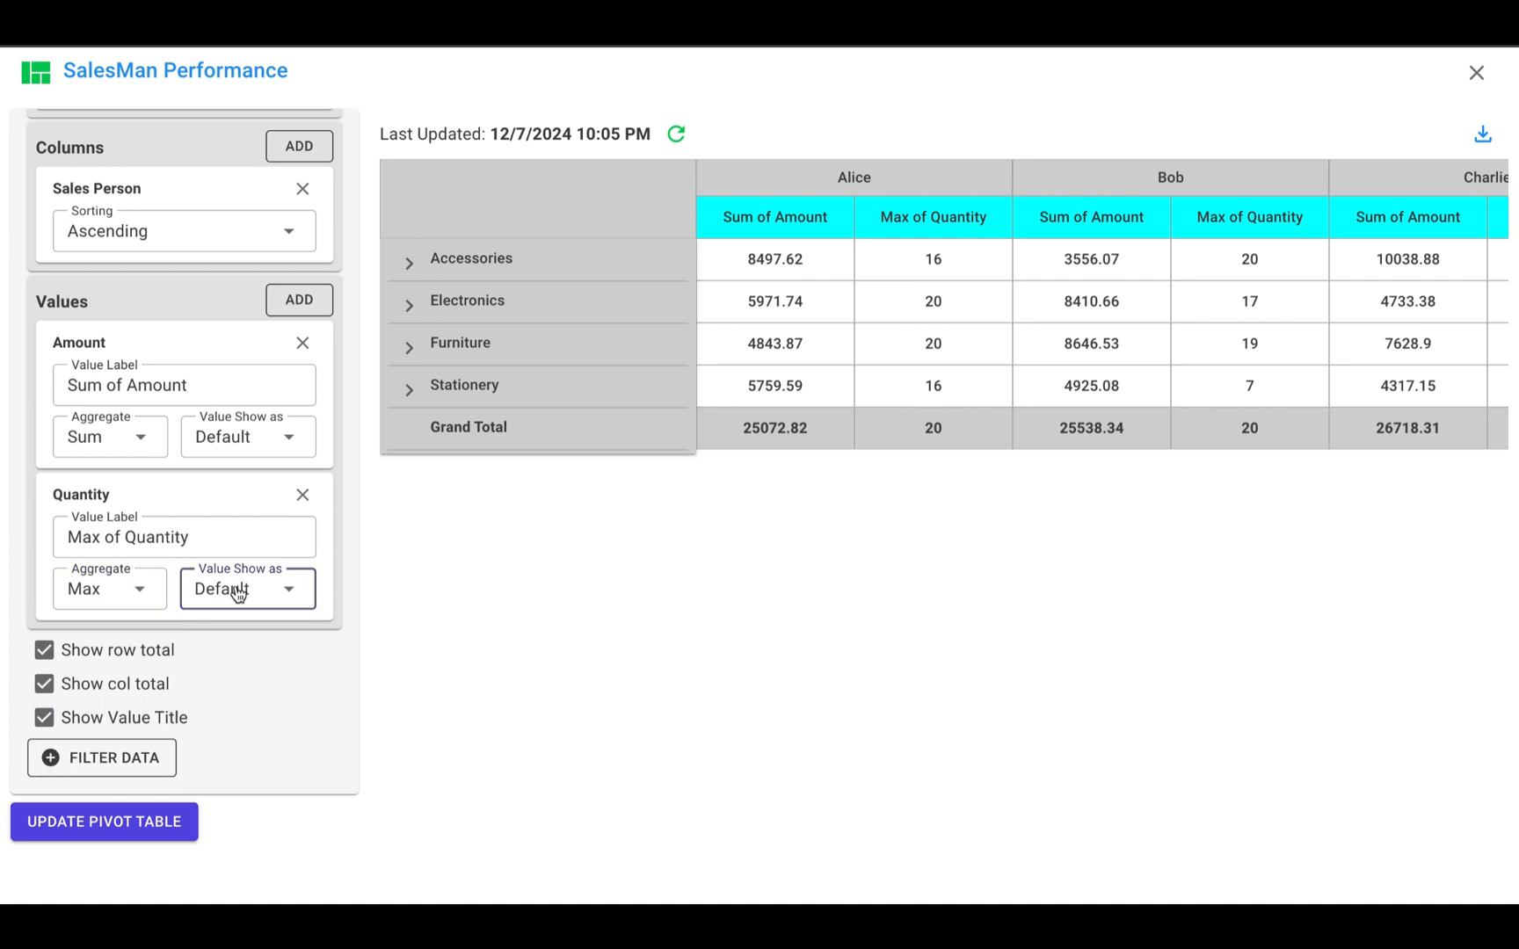
# Examine the condition fields offered in the report's data filter, and close the filter and the report
pyautogui.click(237, 589)
pyautogui.click(119, 761)
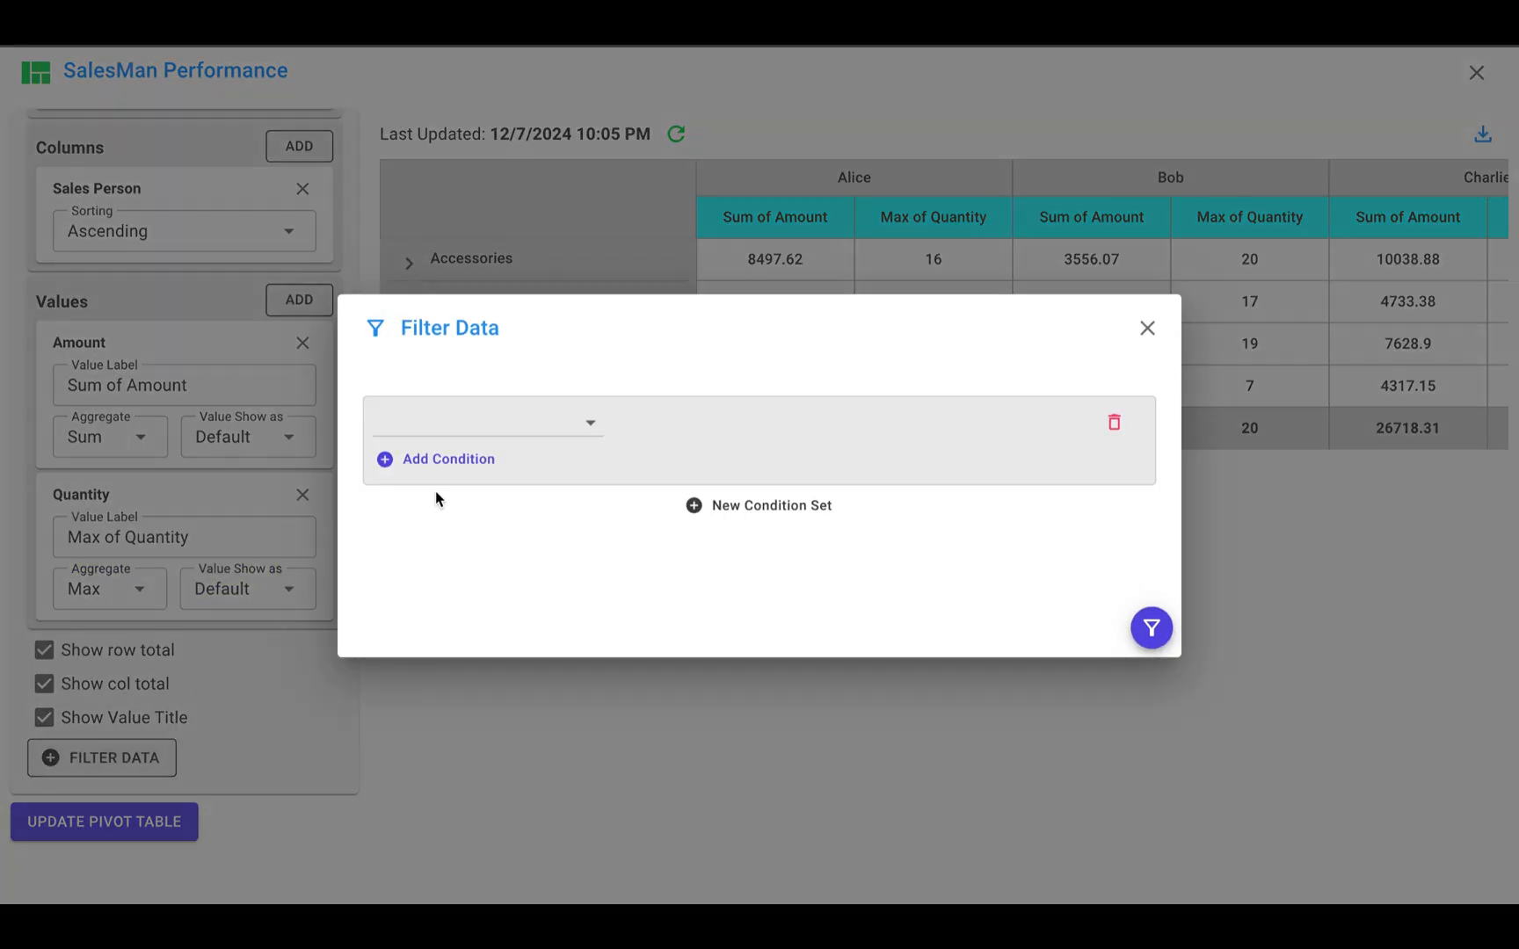
pyautogui.click(458, 435)
pyautogui.scroll(-2, 457, 542)
pyautogui.click(633, 571)
pyautogui.click(1147, 328)
pyautogui.click(1475, 75)
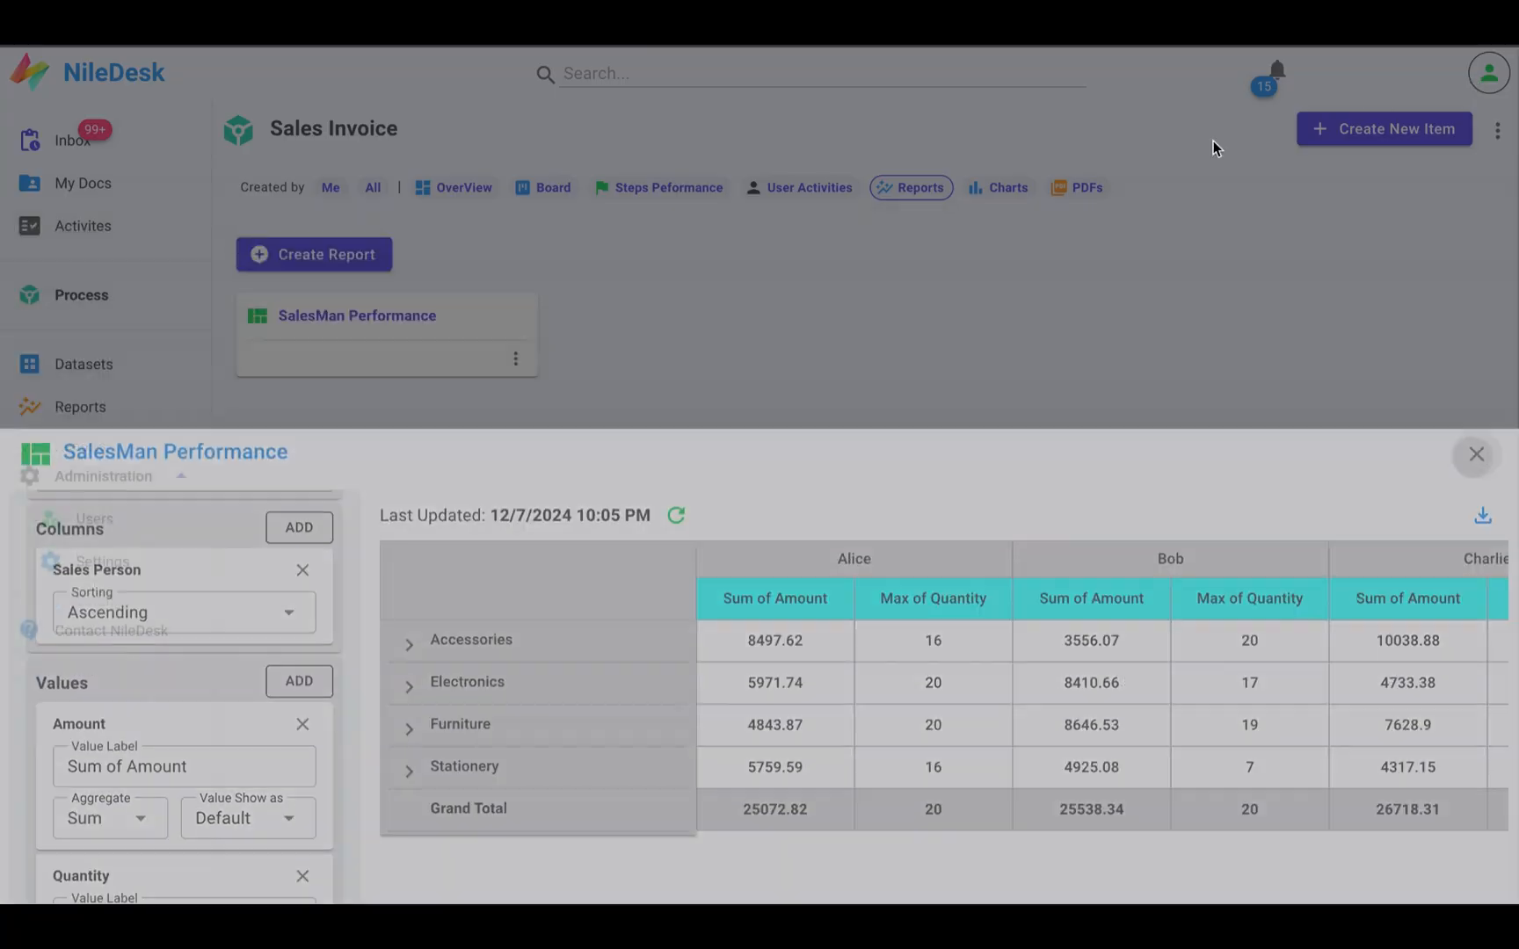
# Open the SalesMan Performance report and expand the Electronics, Furniture, Stationery and Accessories rows to view their sub-categories
pyautogui.click(359, 319)
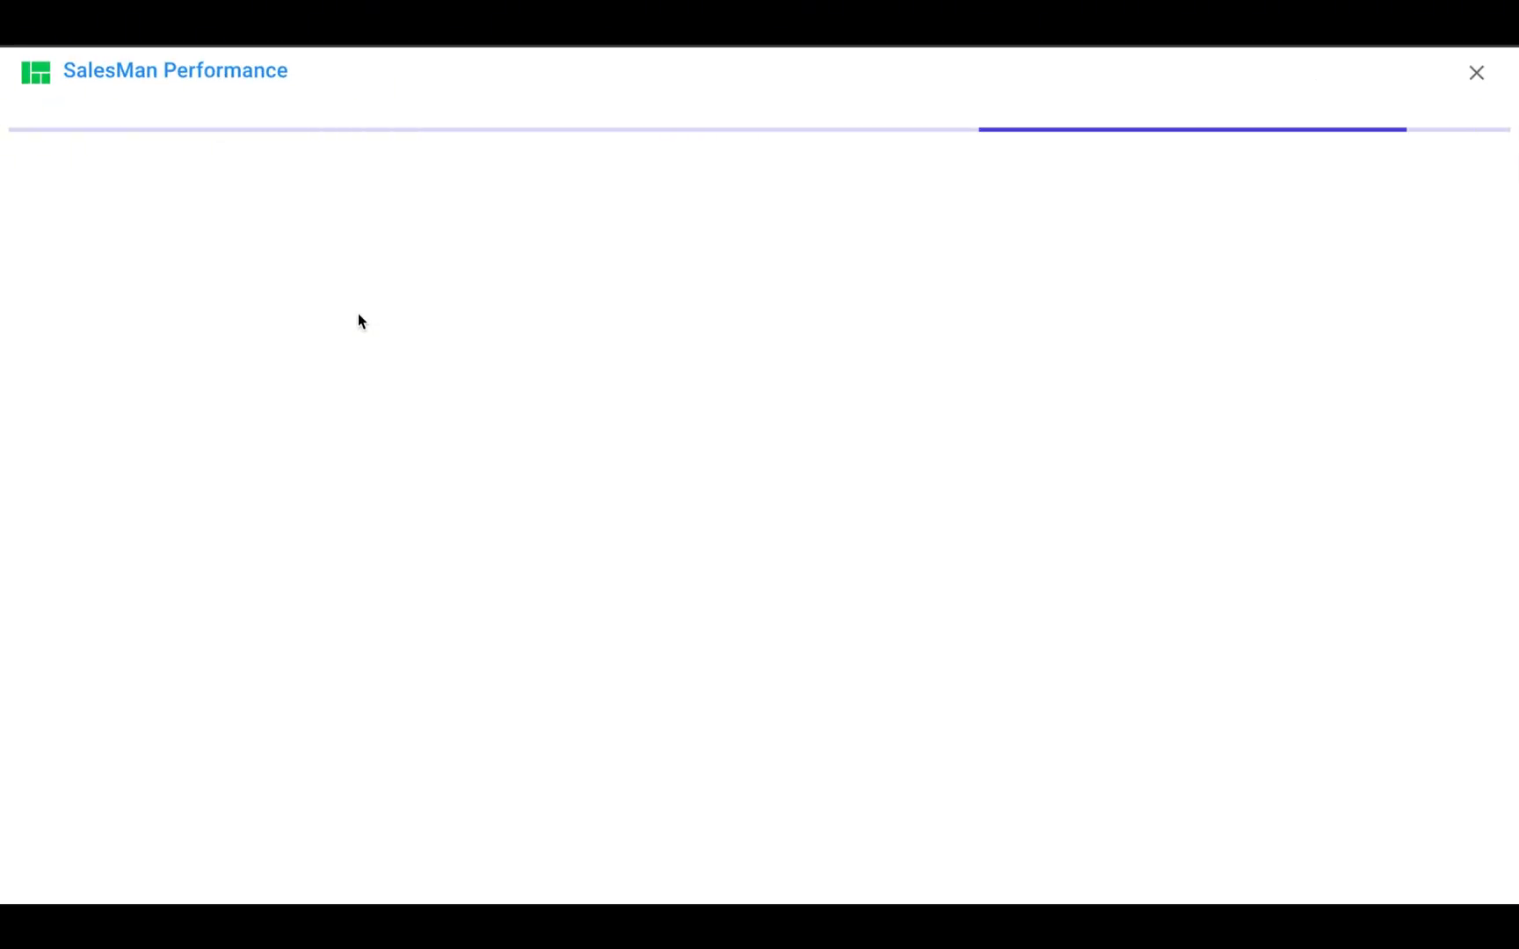
pyautogui.click(38, 303)
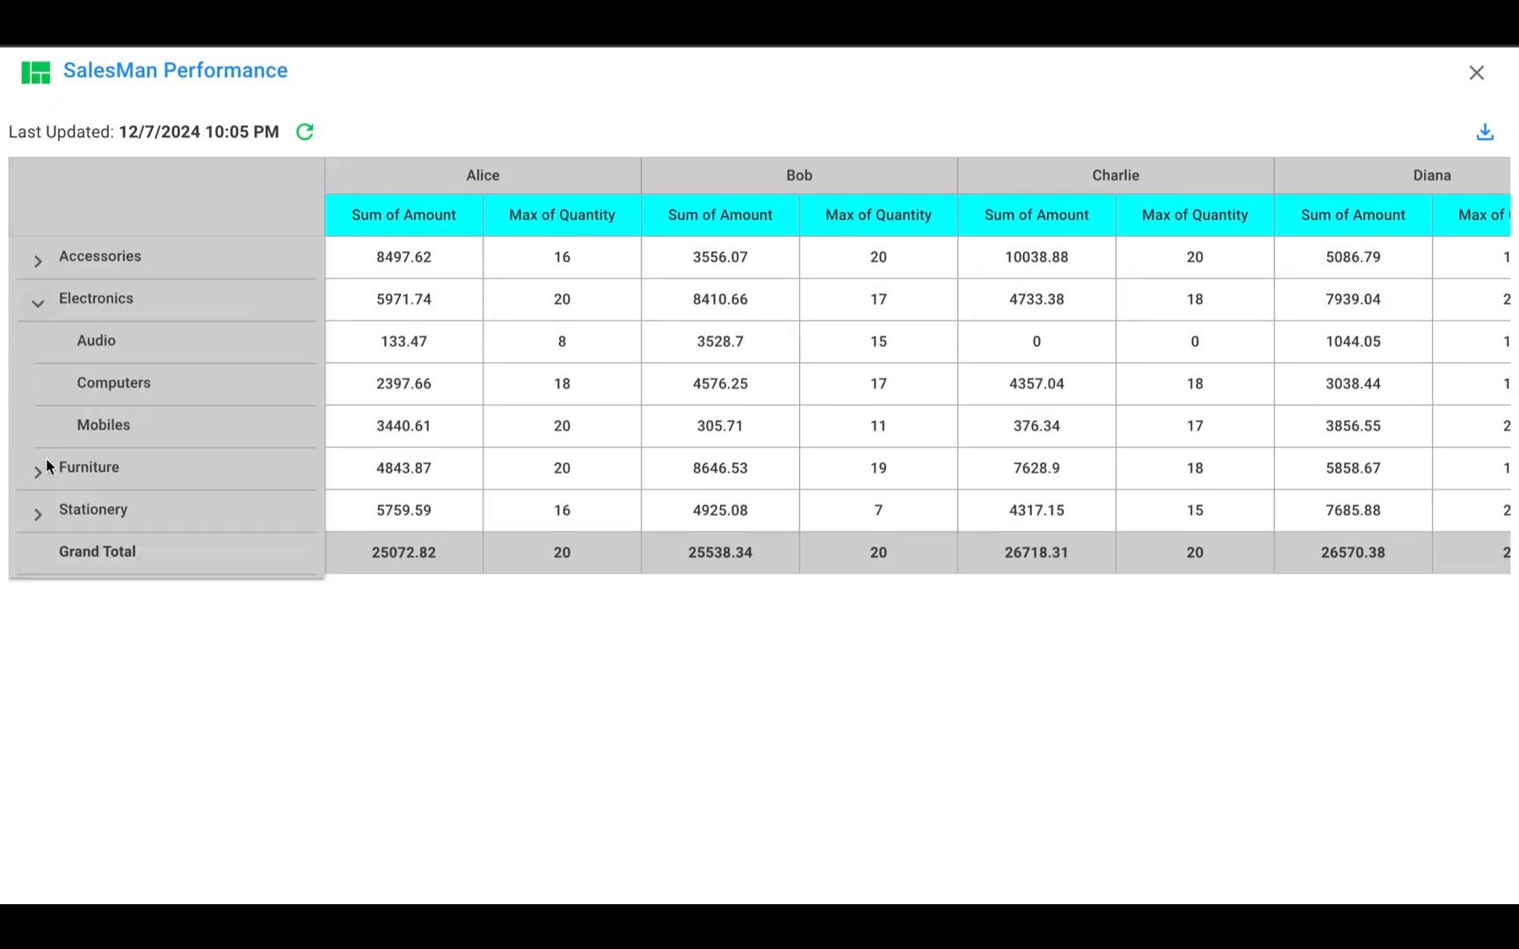
pyautogui.click(38, 468)
pyautogui.click(38, 639)
pyautogui.click(38, 261)
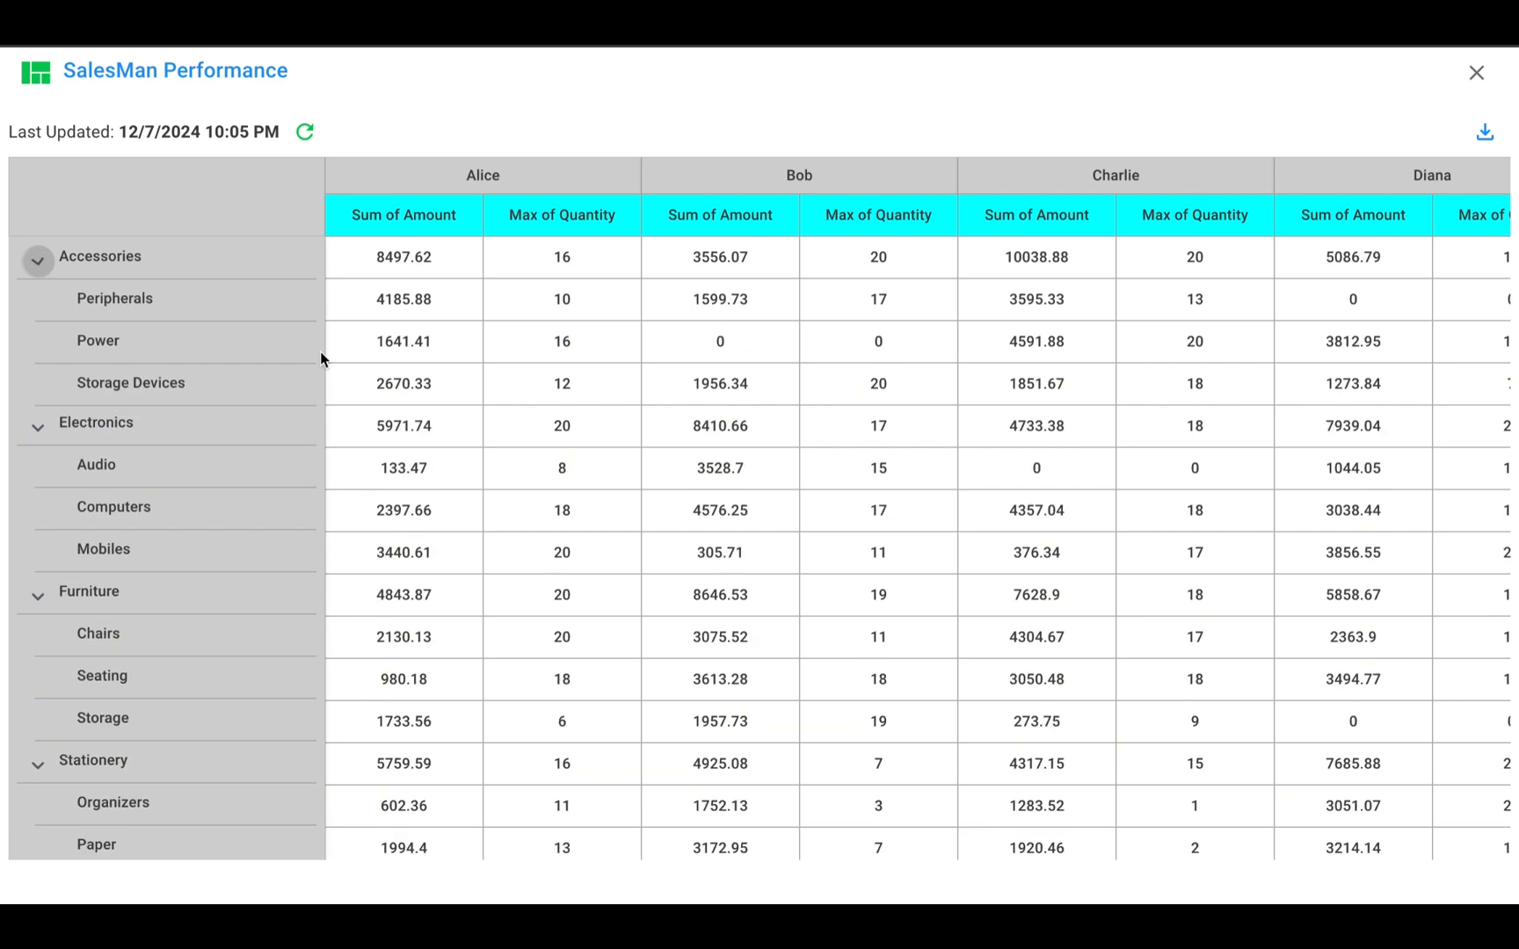
# Review the expanded report through to its grand total row and column, and close it
pyautogui.hscroll(5, 534, 462)
pyautogui.scroll(-2, 535, 466)
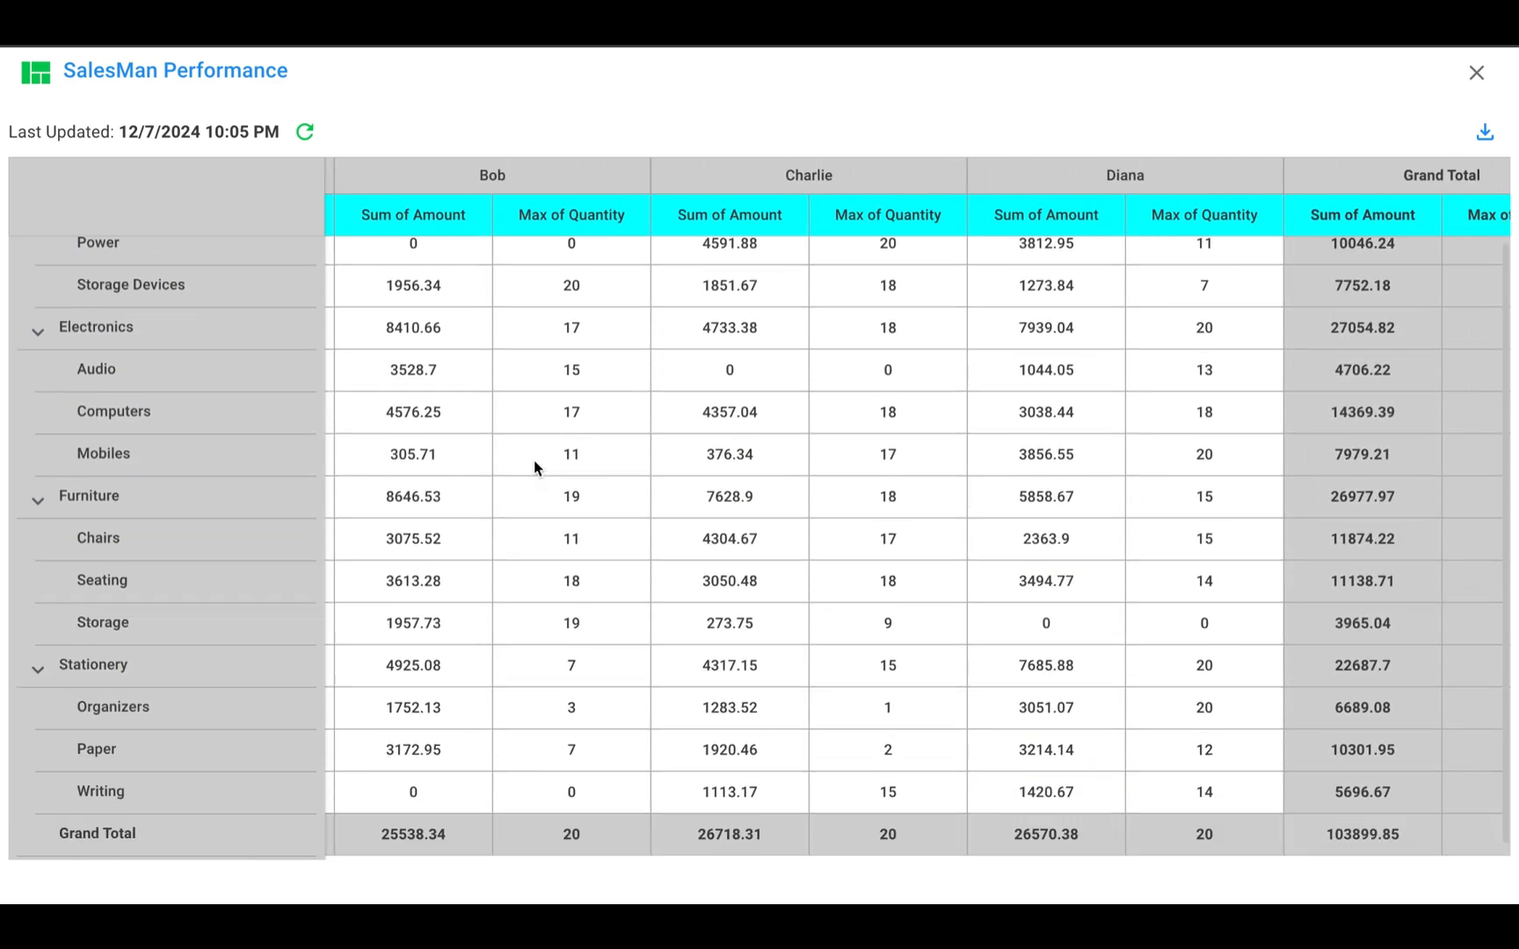
pyautogui.hscroll(-5, 535, 465)
pyautogui.scroll(2, 535, 466)
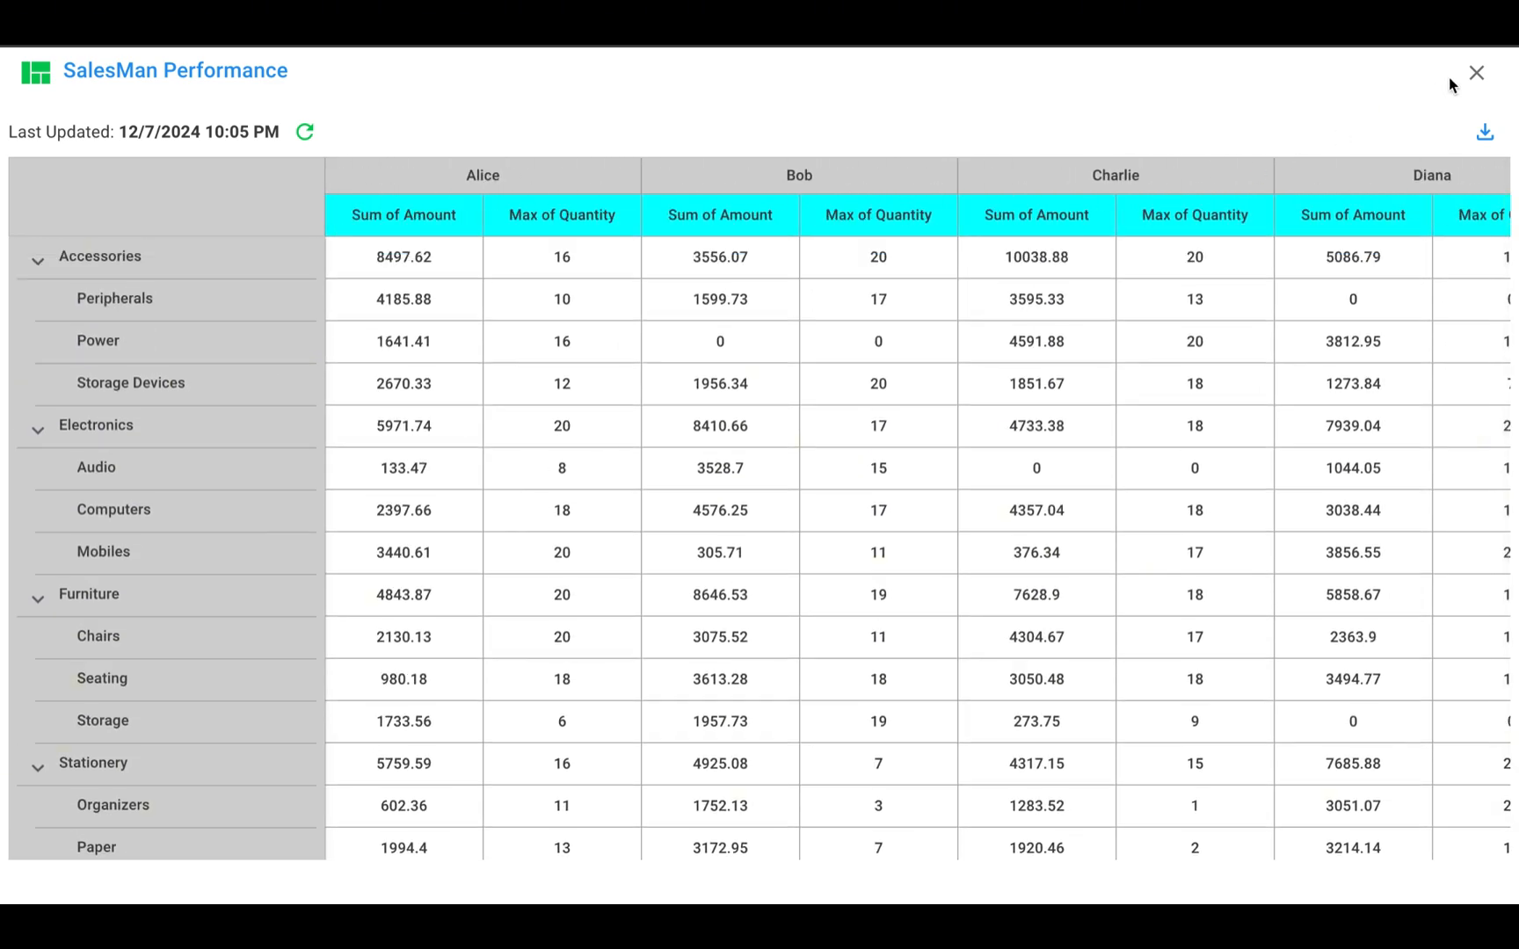
pyautogui.click(1472, 73)
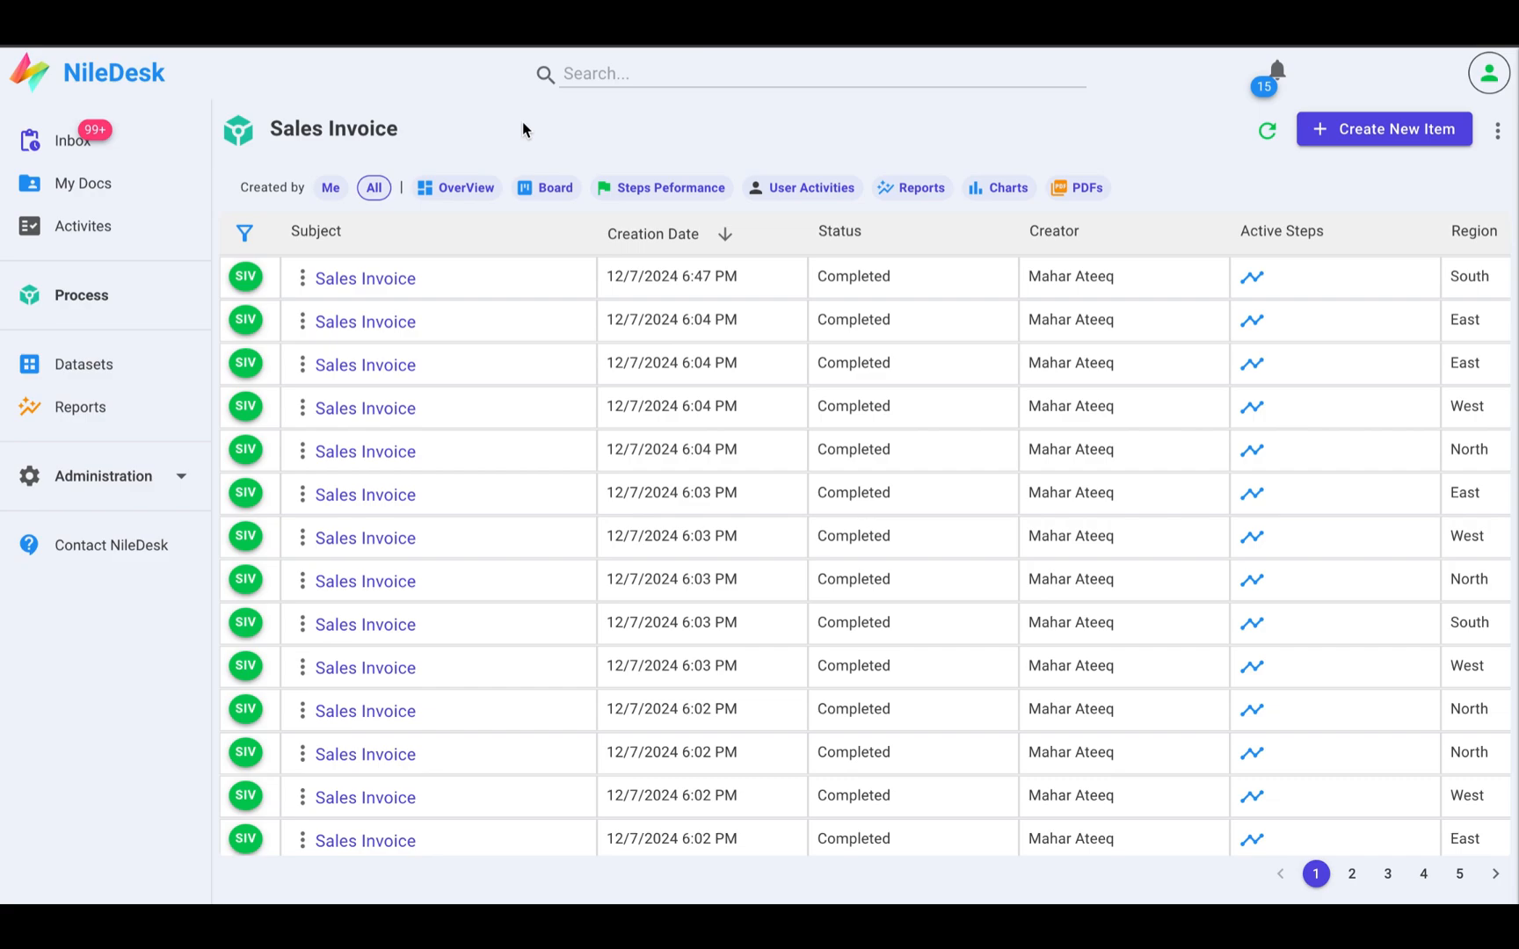
# View the form fields of the second Sales Invoice record in the list, and close the record
pyautogui.click(364, 323)
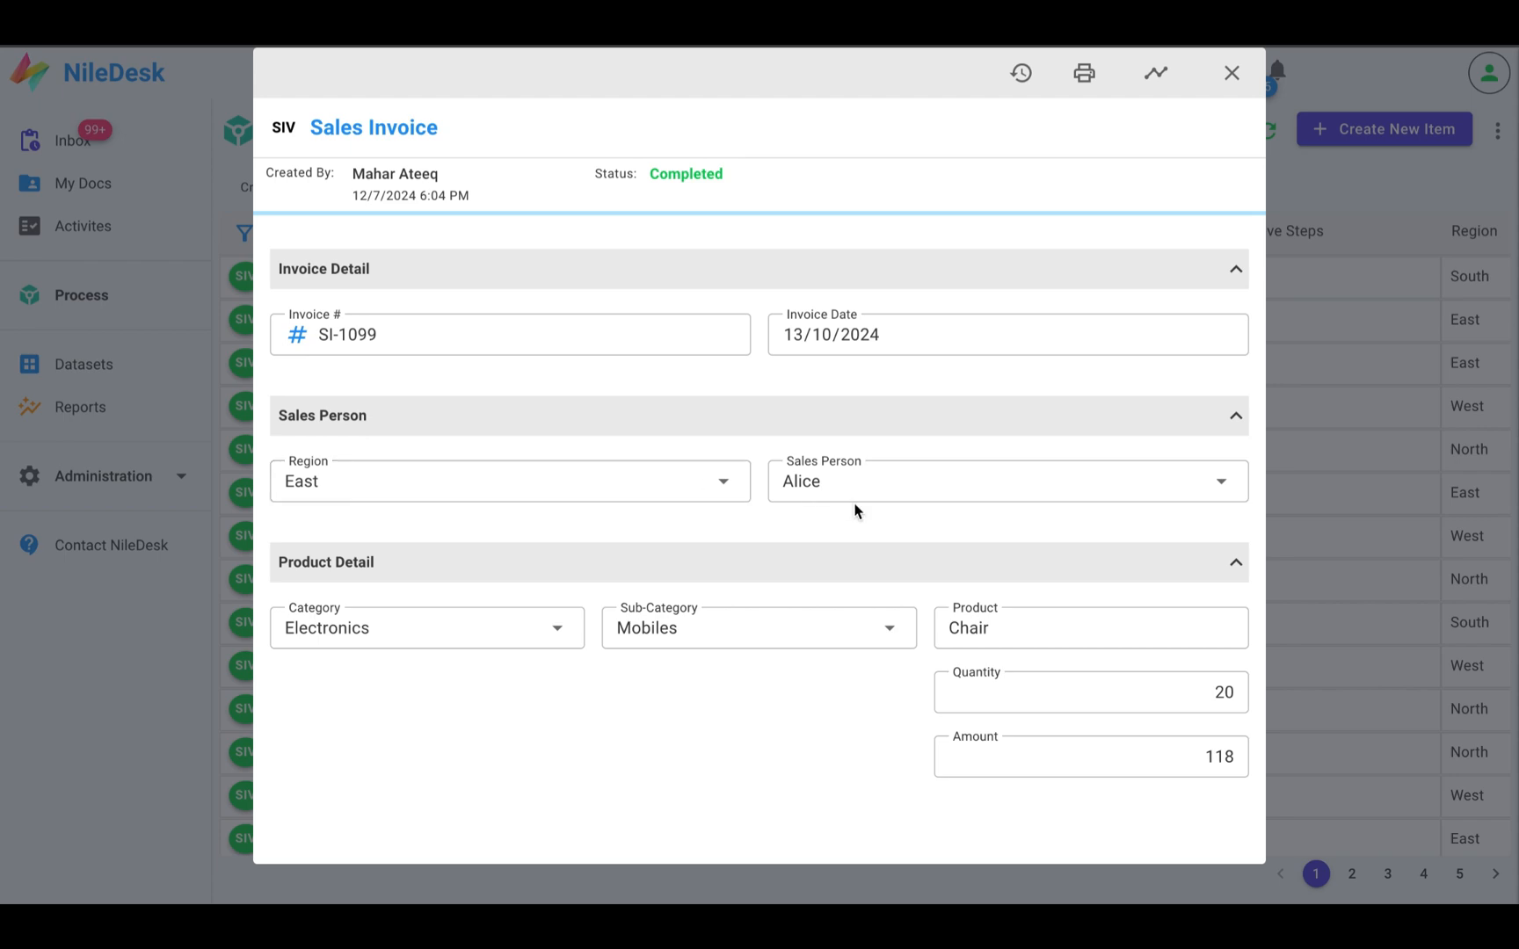
pyautogui.click(1235, 70)
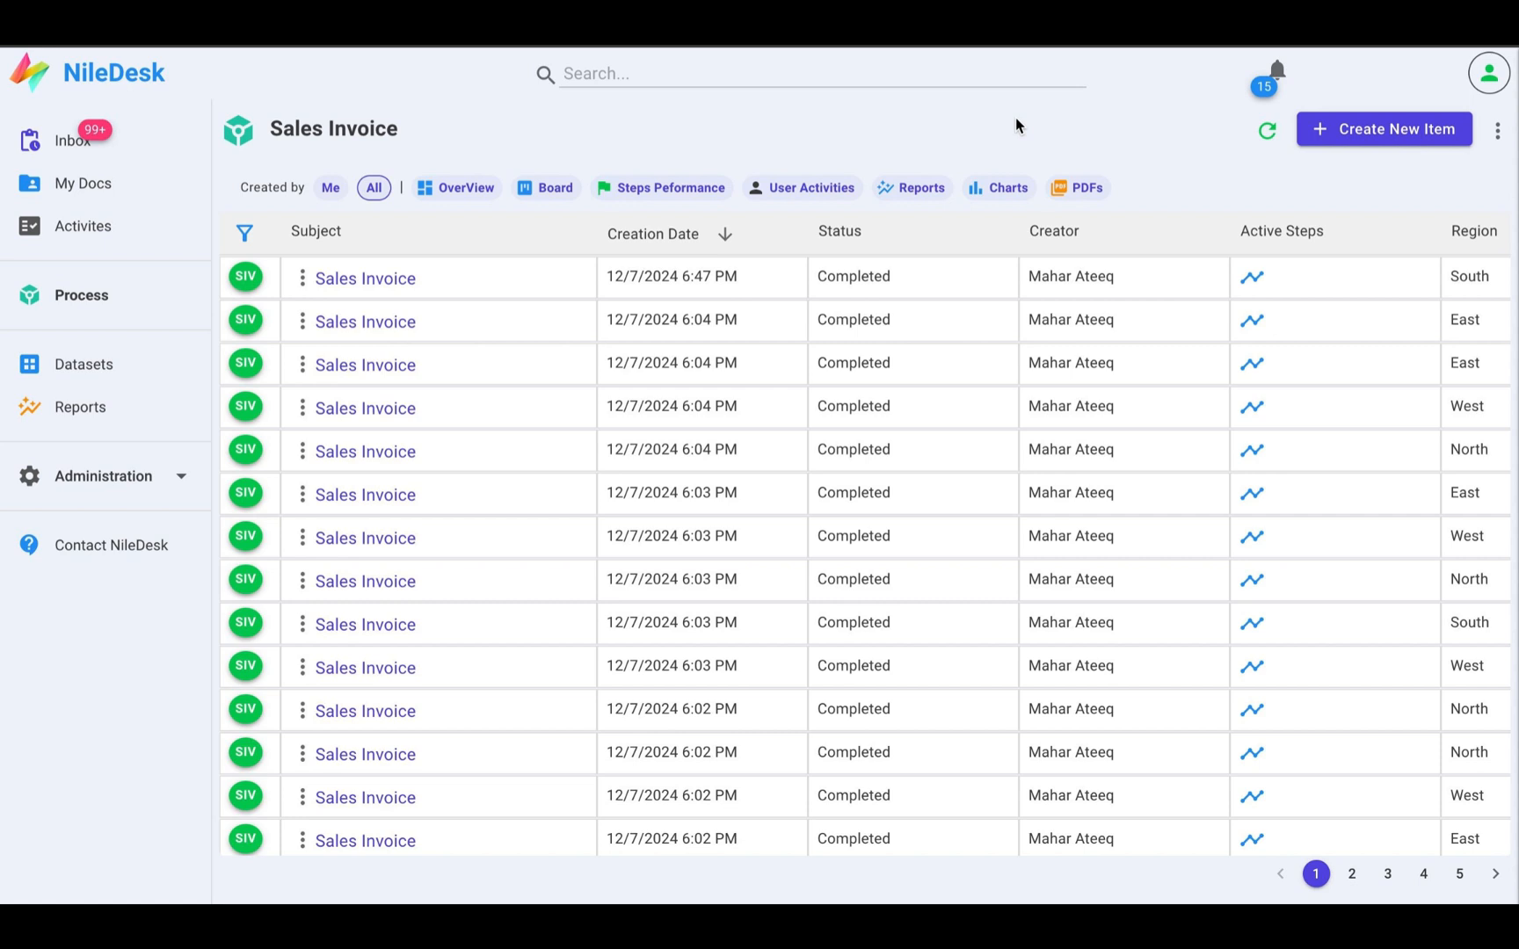
# Create a new Pivot Table report named "SalesMan Performance" for the Sales Invoice process
pyautogui.click(913, 191)
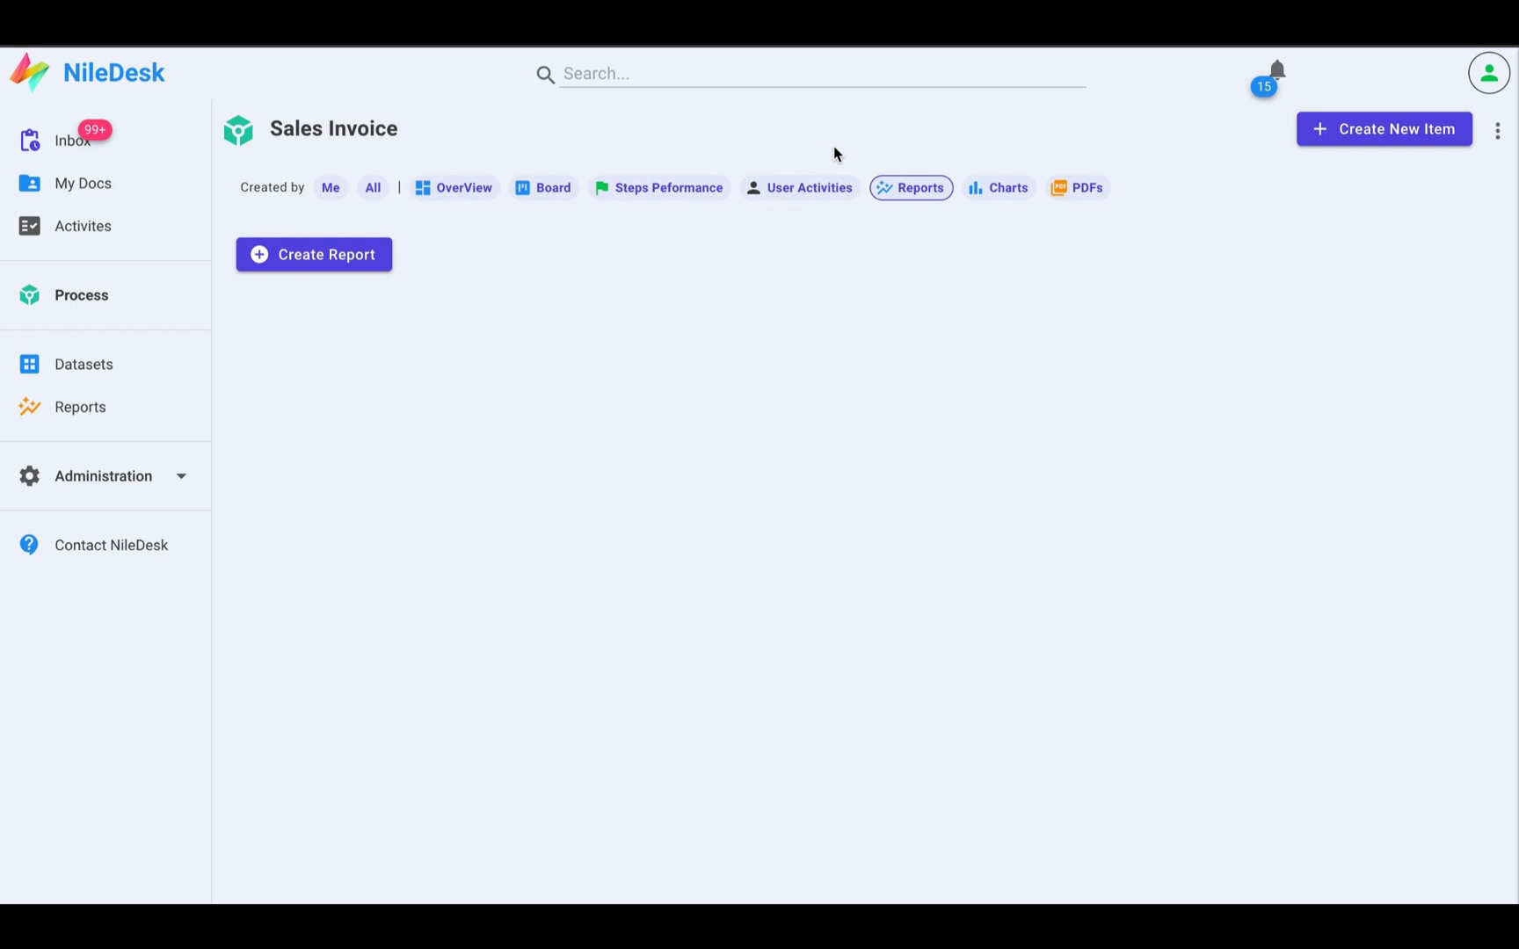
pyautogui.click(337, 264)
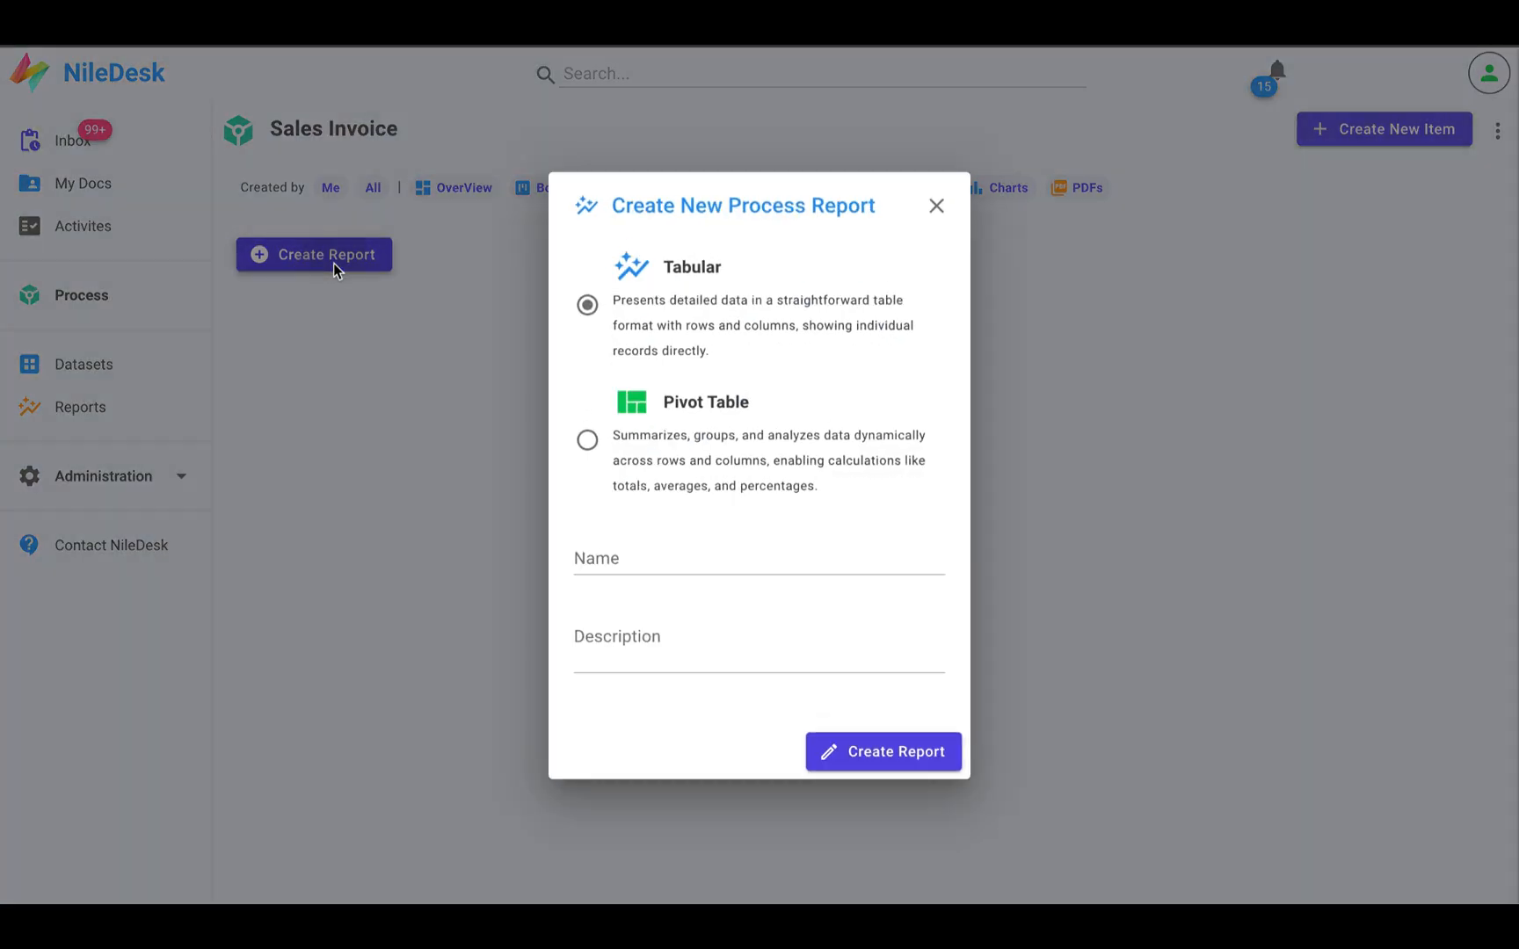
pyautogui.click(600, 462)
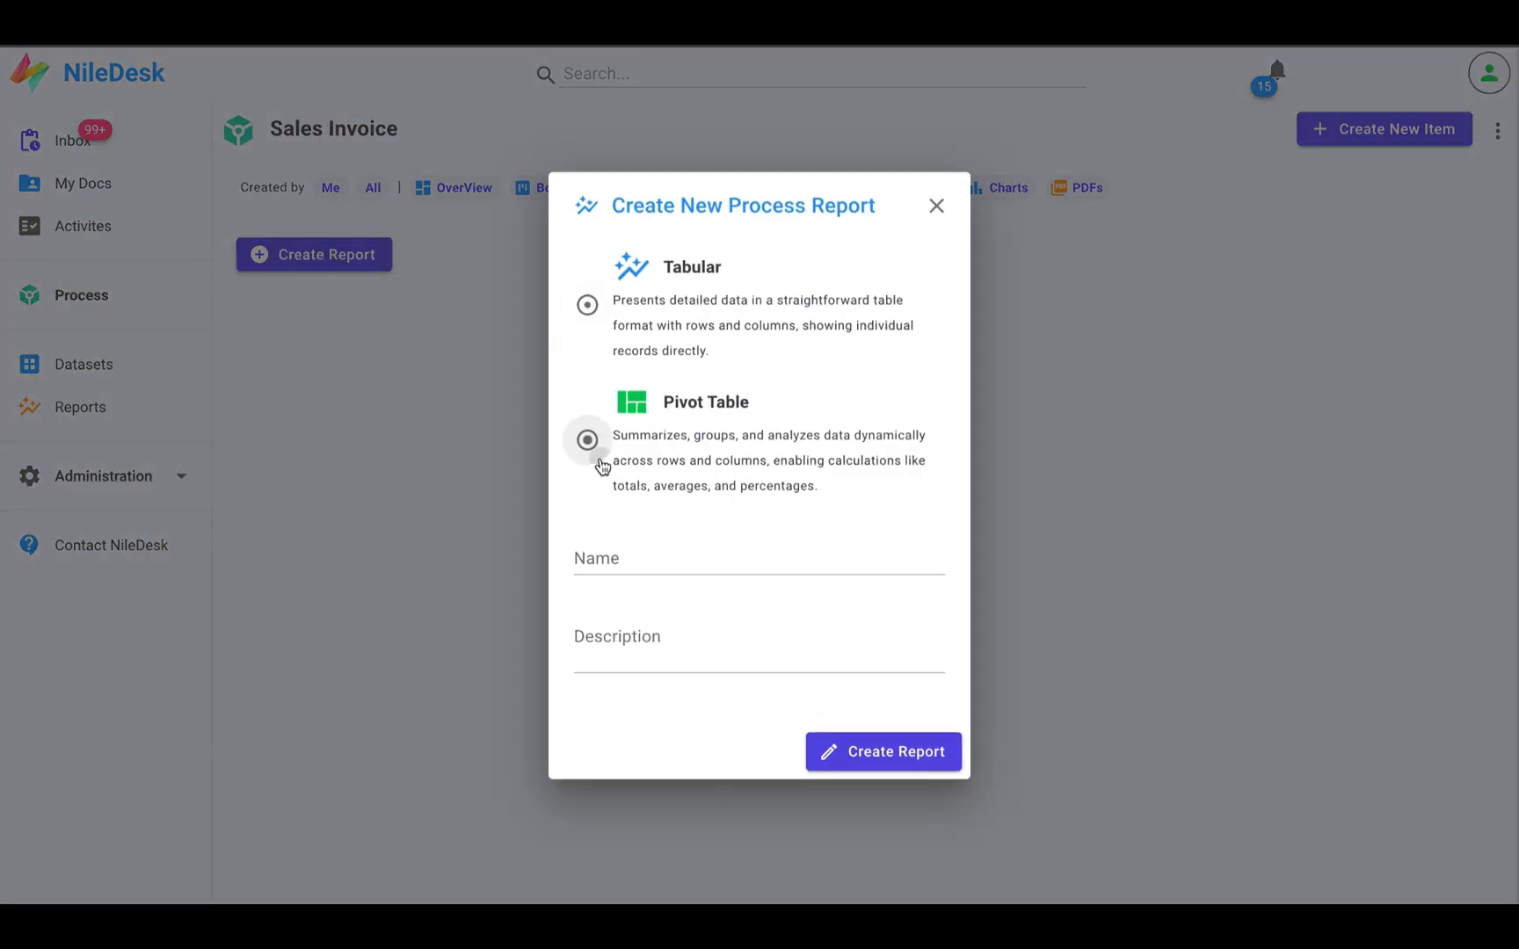
pyautogui.click(614, 549)
pyautogui.write('SalesMan Performance')
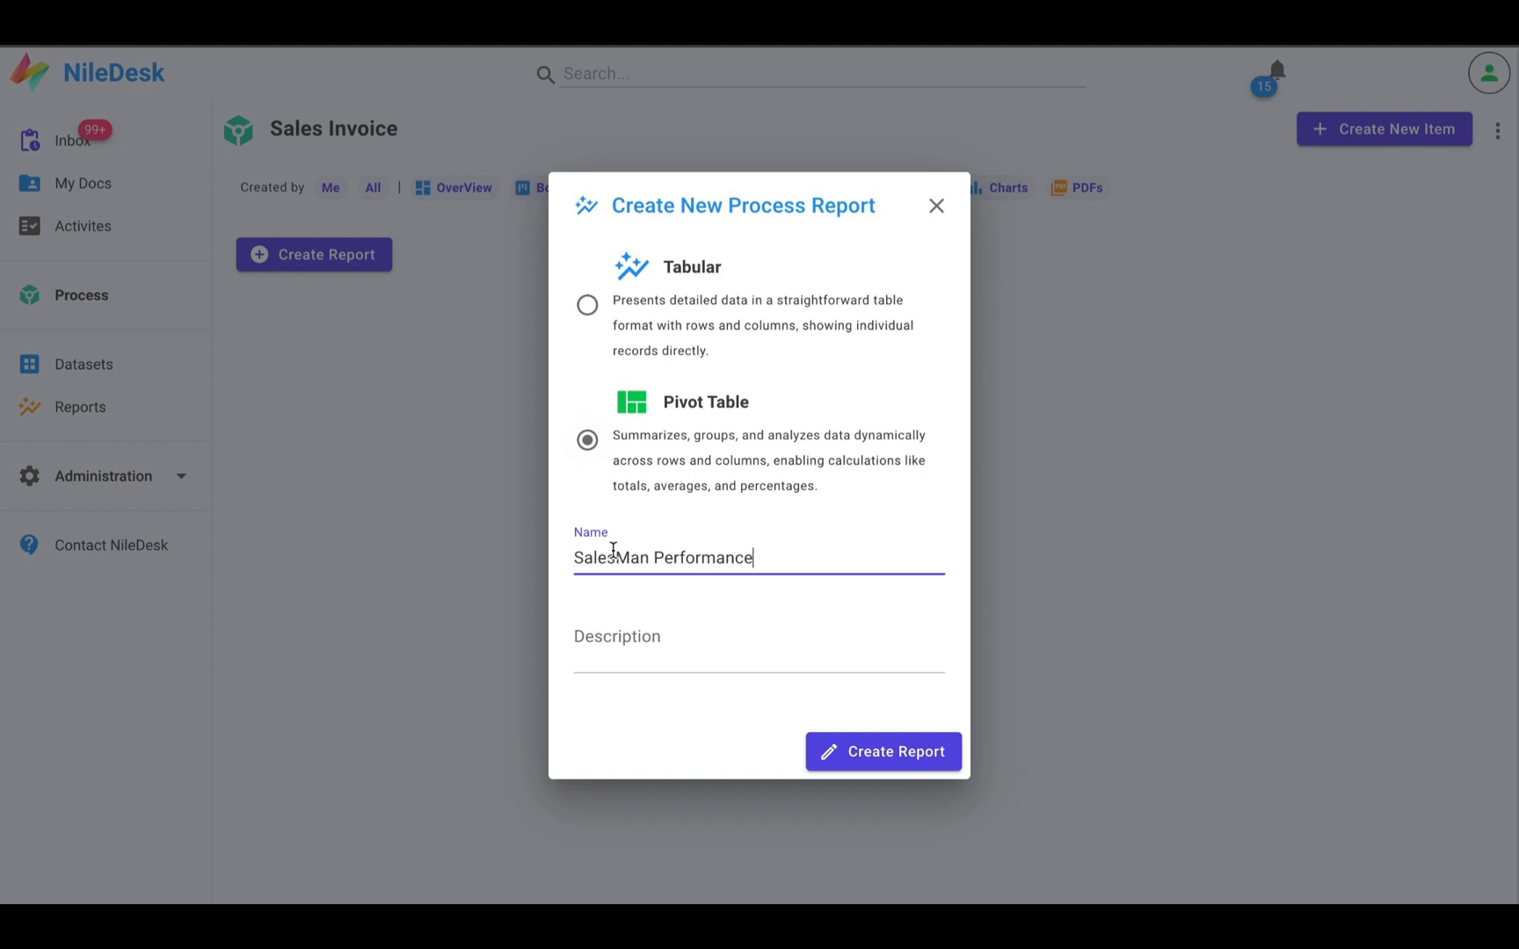
pyautogui.click(708, 705)
pyautogui.click(845, 752)
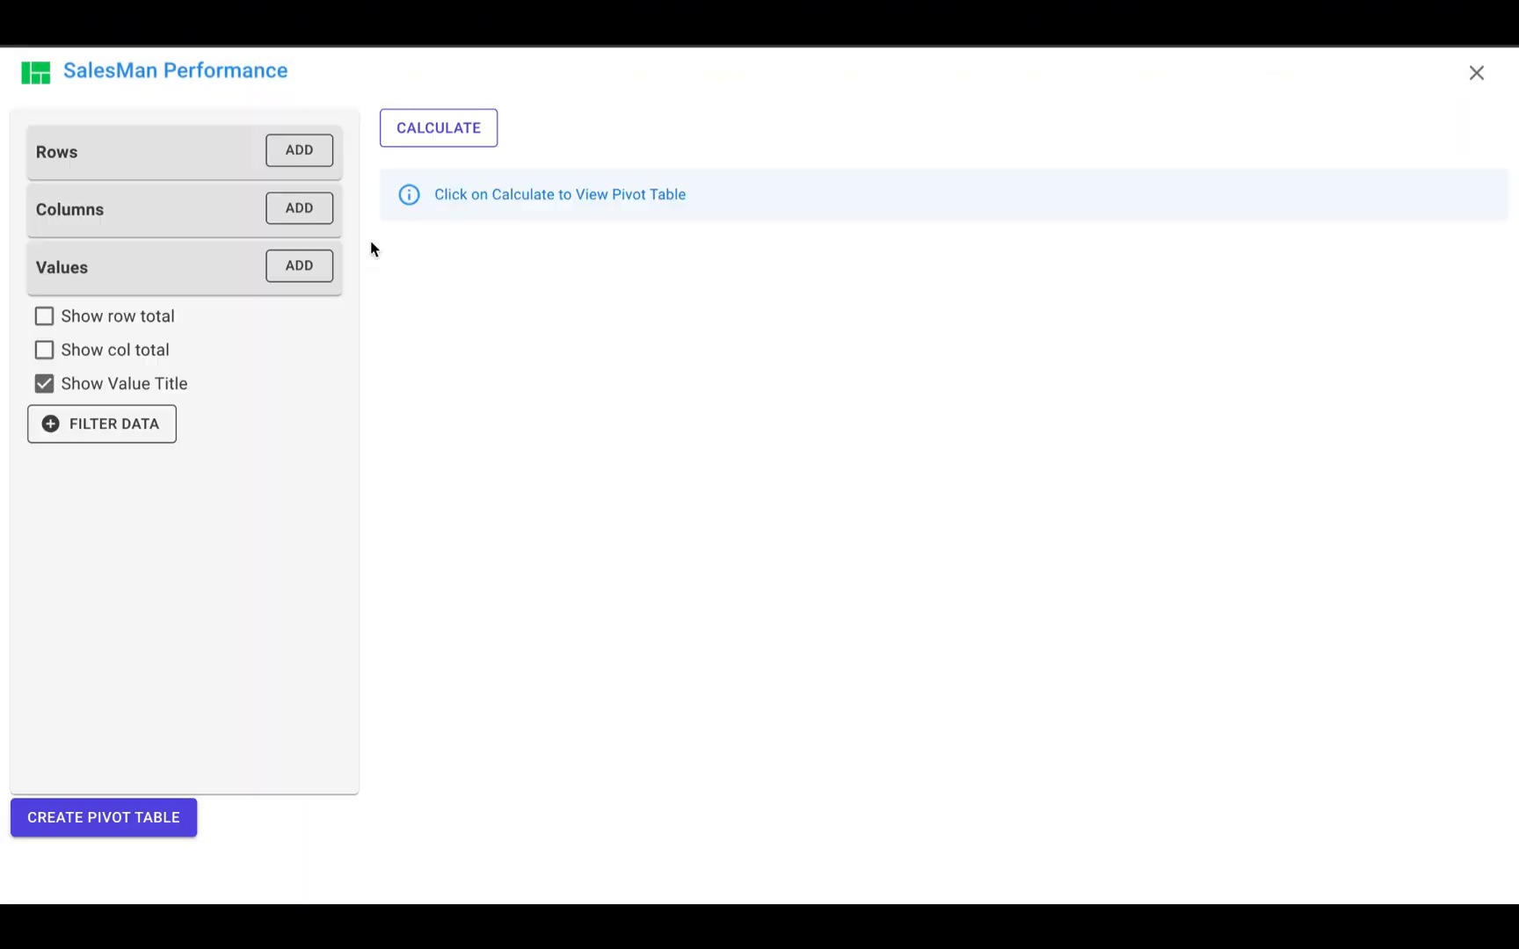
# Add Category as the pivot table's row field and Sales Person as its column field
pyautogui.click(299, 150)
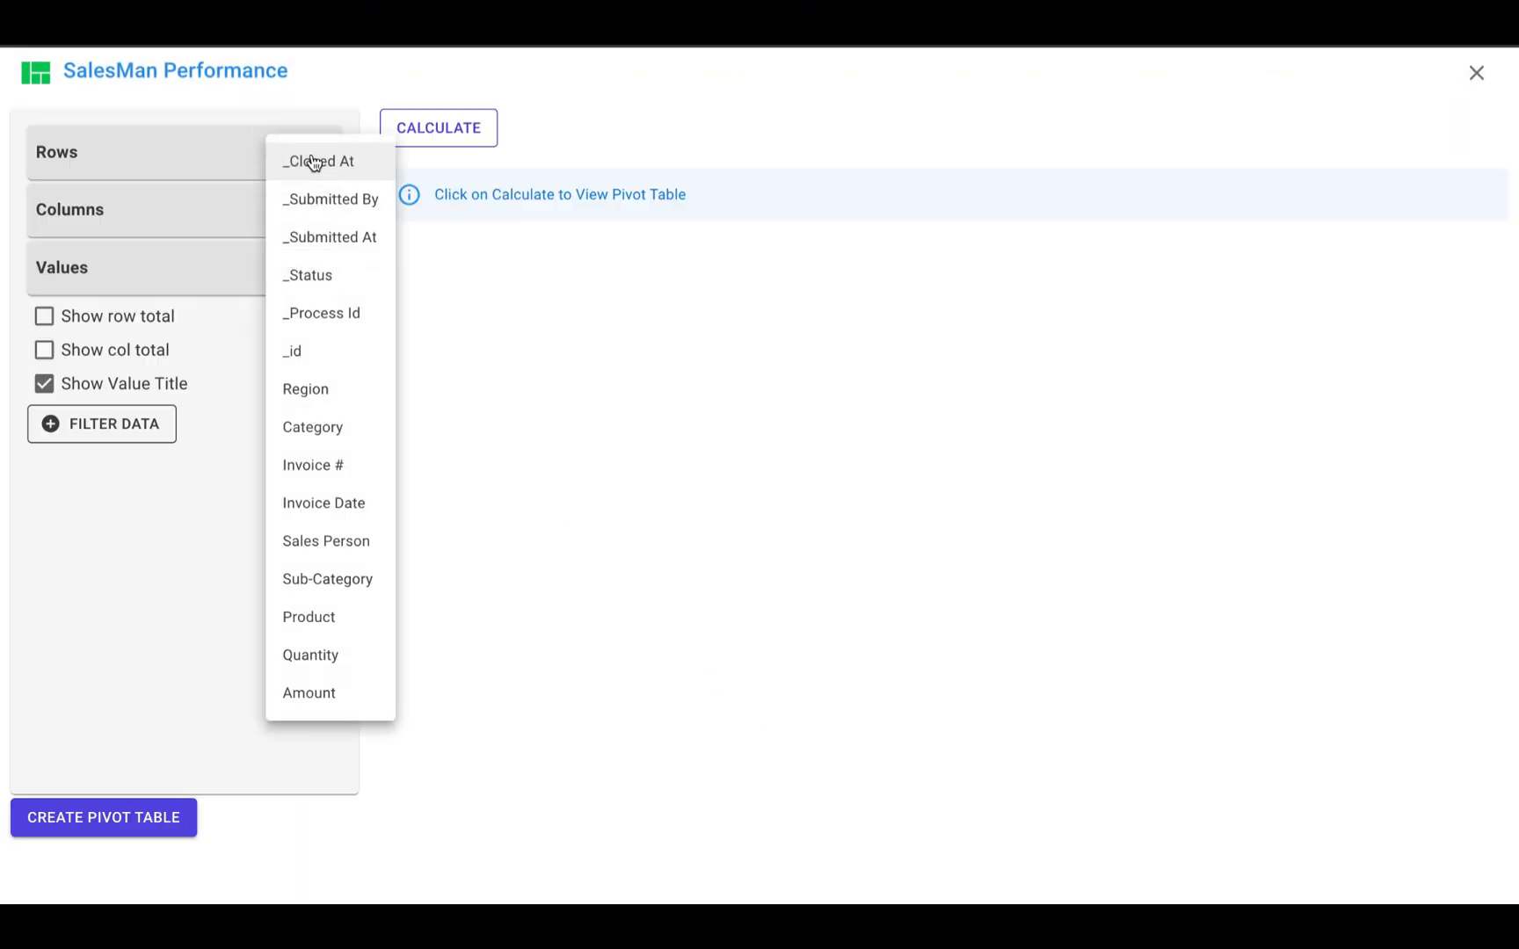
pyautogui.click(337, 427)
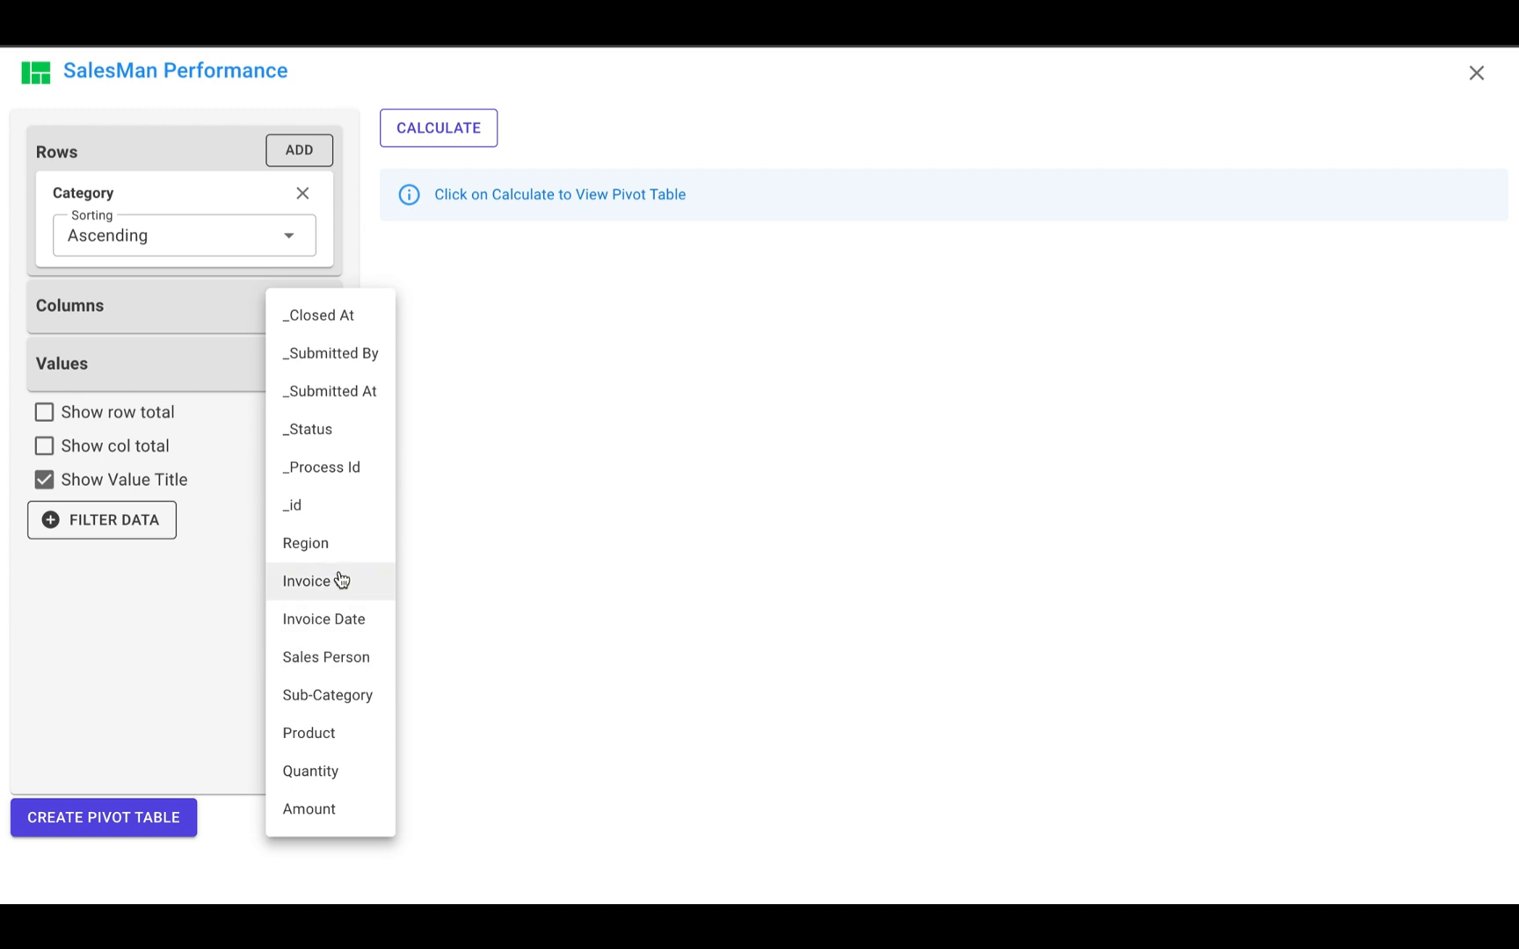
pyautogui.click(344, 656)
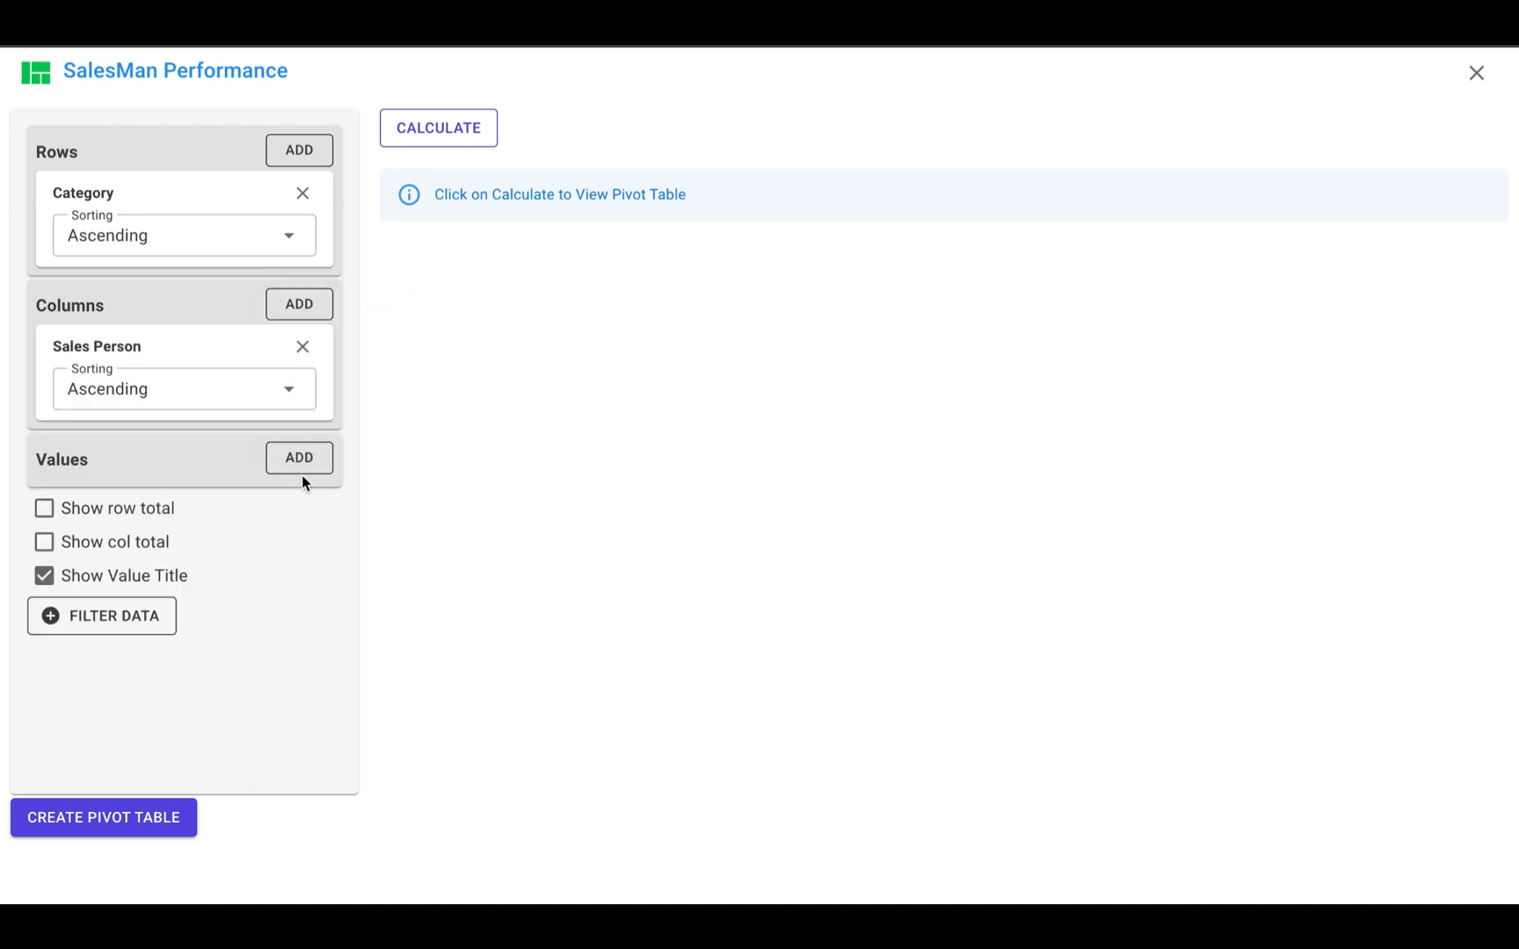
# Add Amount as a pivot table value and set its aggregate to Sum
pyautogui.click(300, 463)
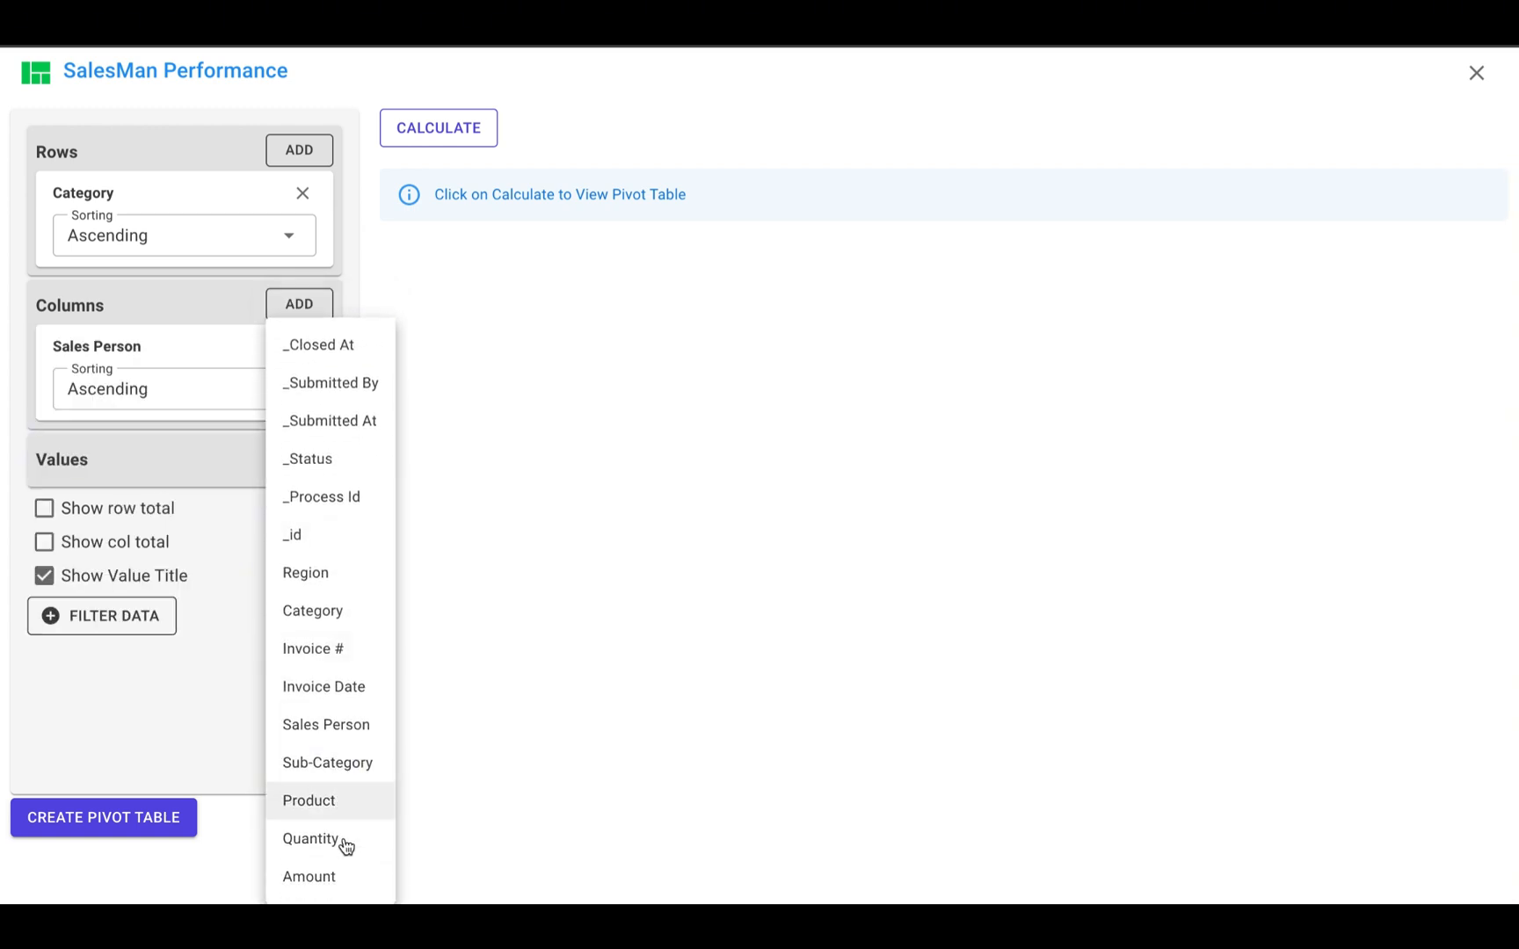
pyautogui.click(348, 882)
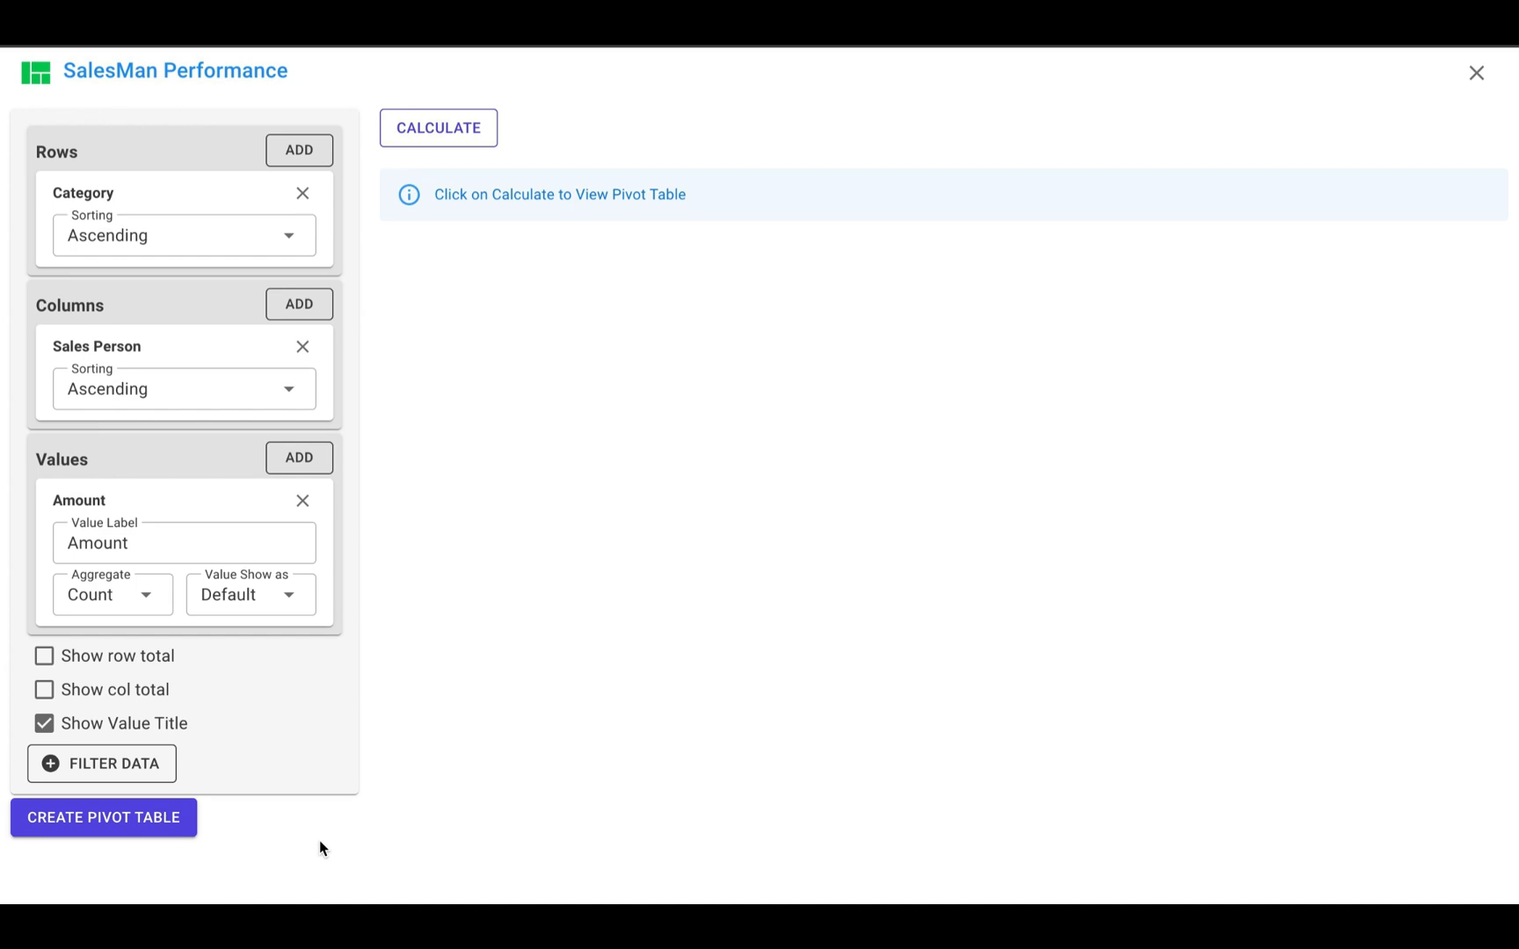
pyautogui.click(138, 607)
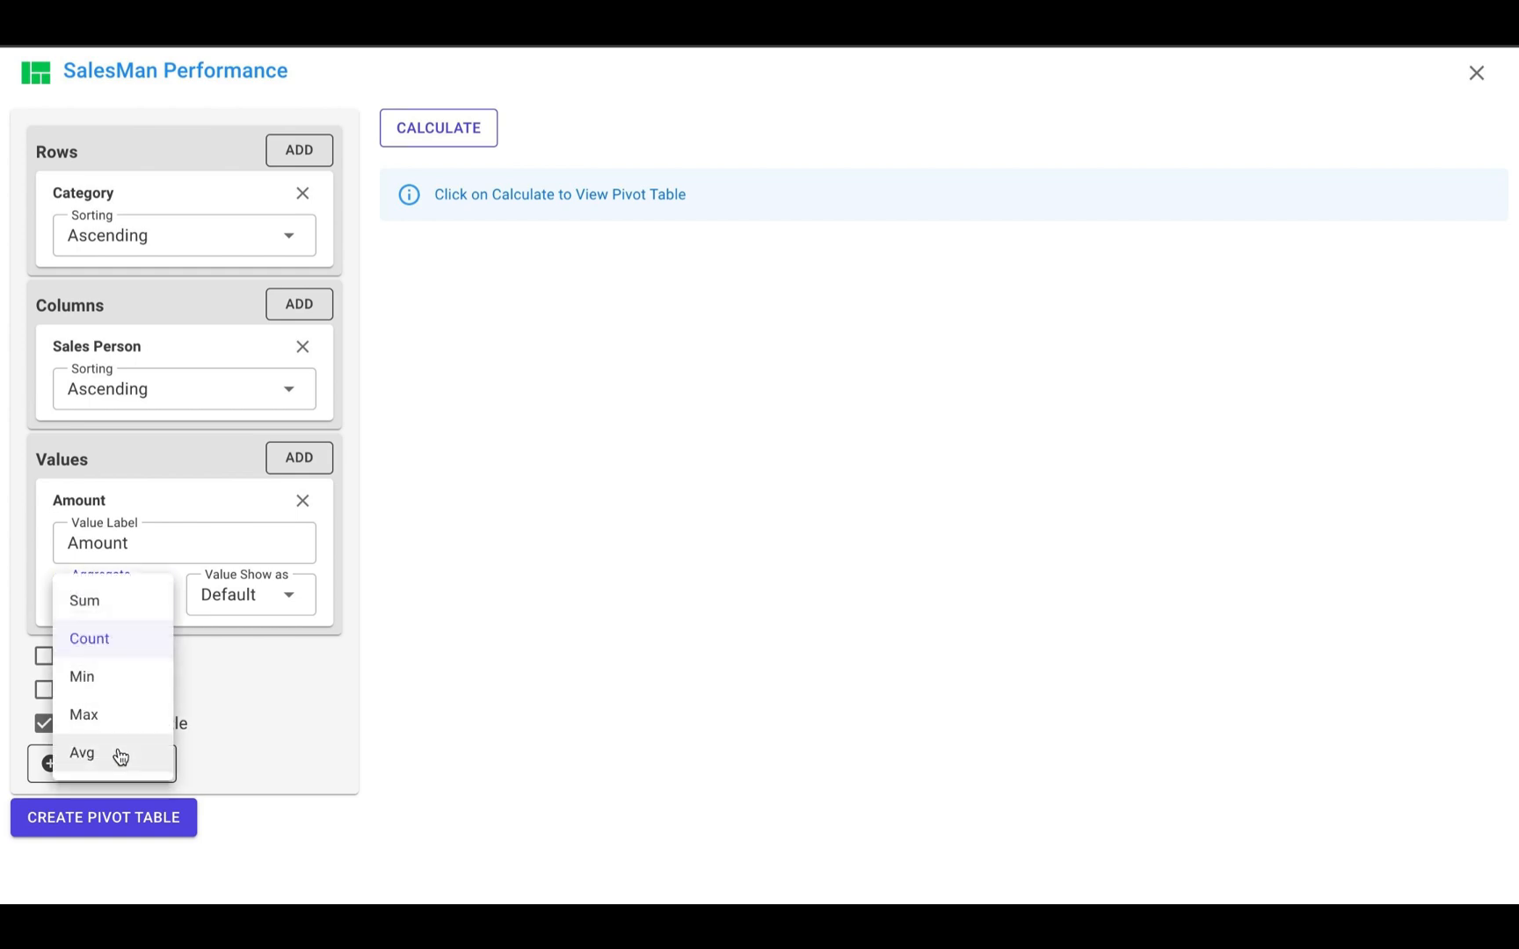
pyautogui.click(118, 604)
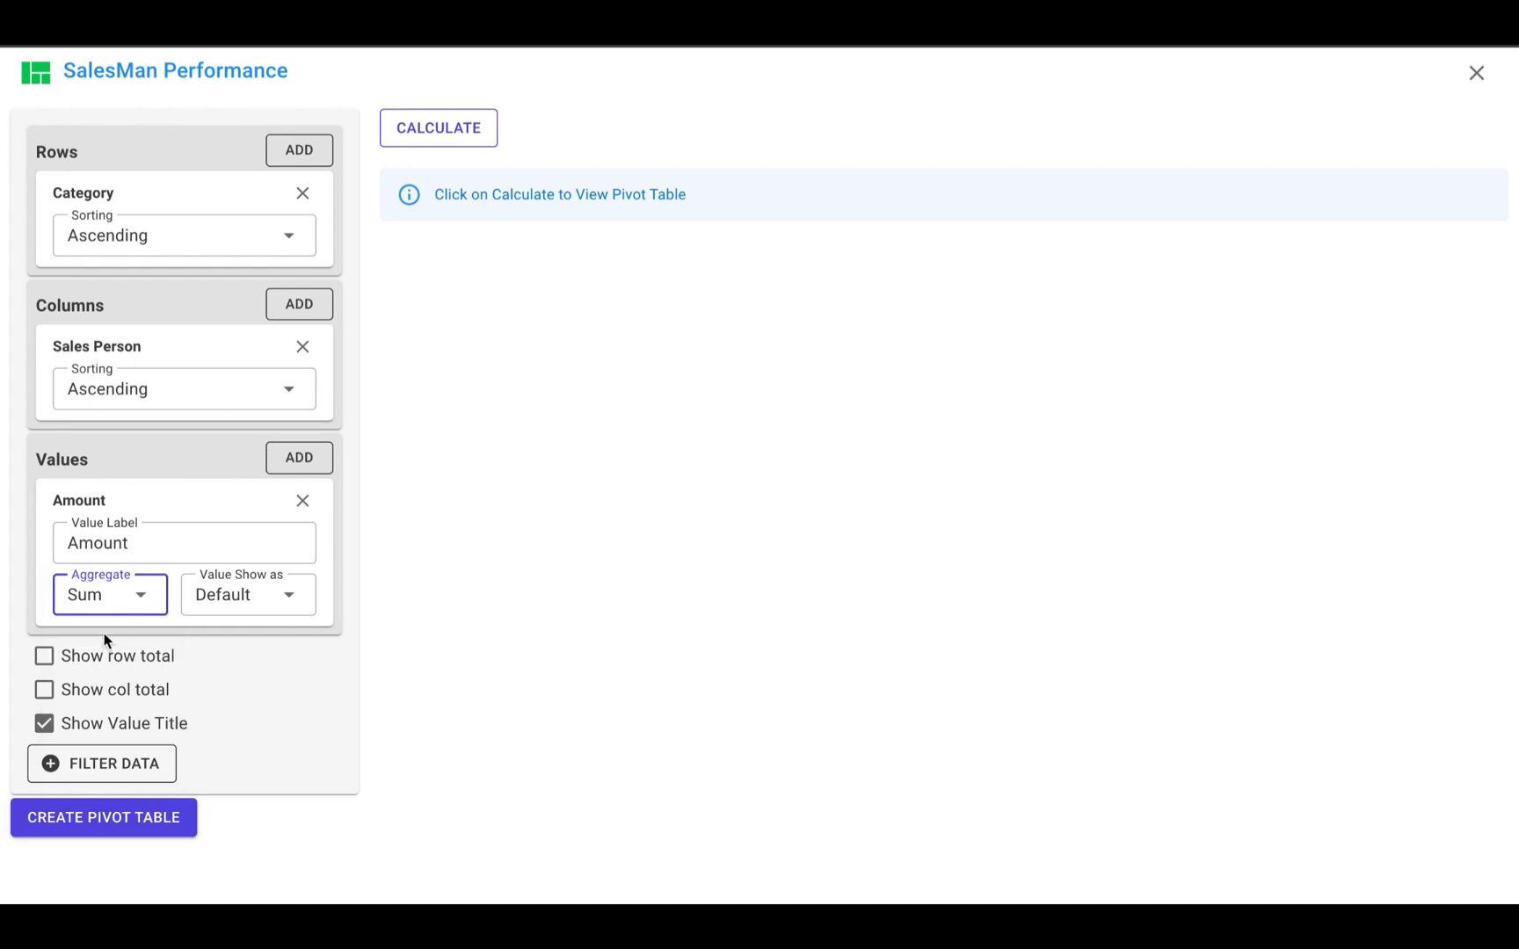
# Enable the row and column totals and calculate the pivot table
pyautogui.click(98, 659)
pyautogui.click(97, 690)
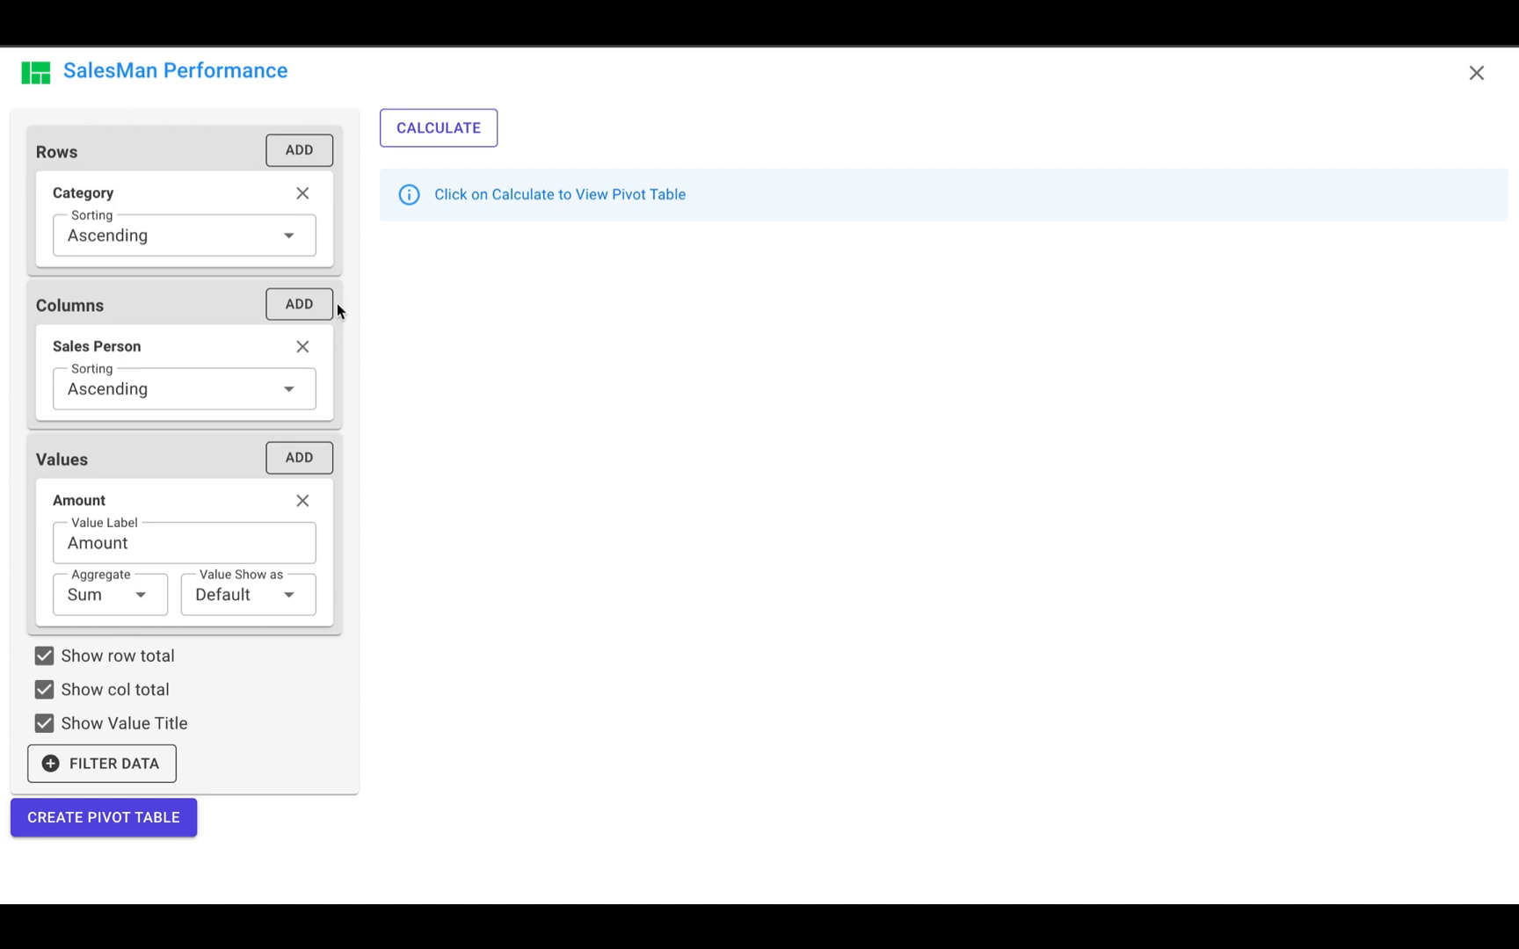
pyautogui.click(420, 148)
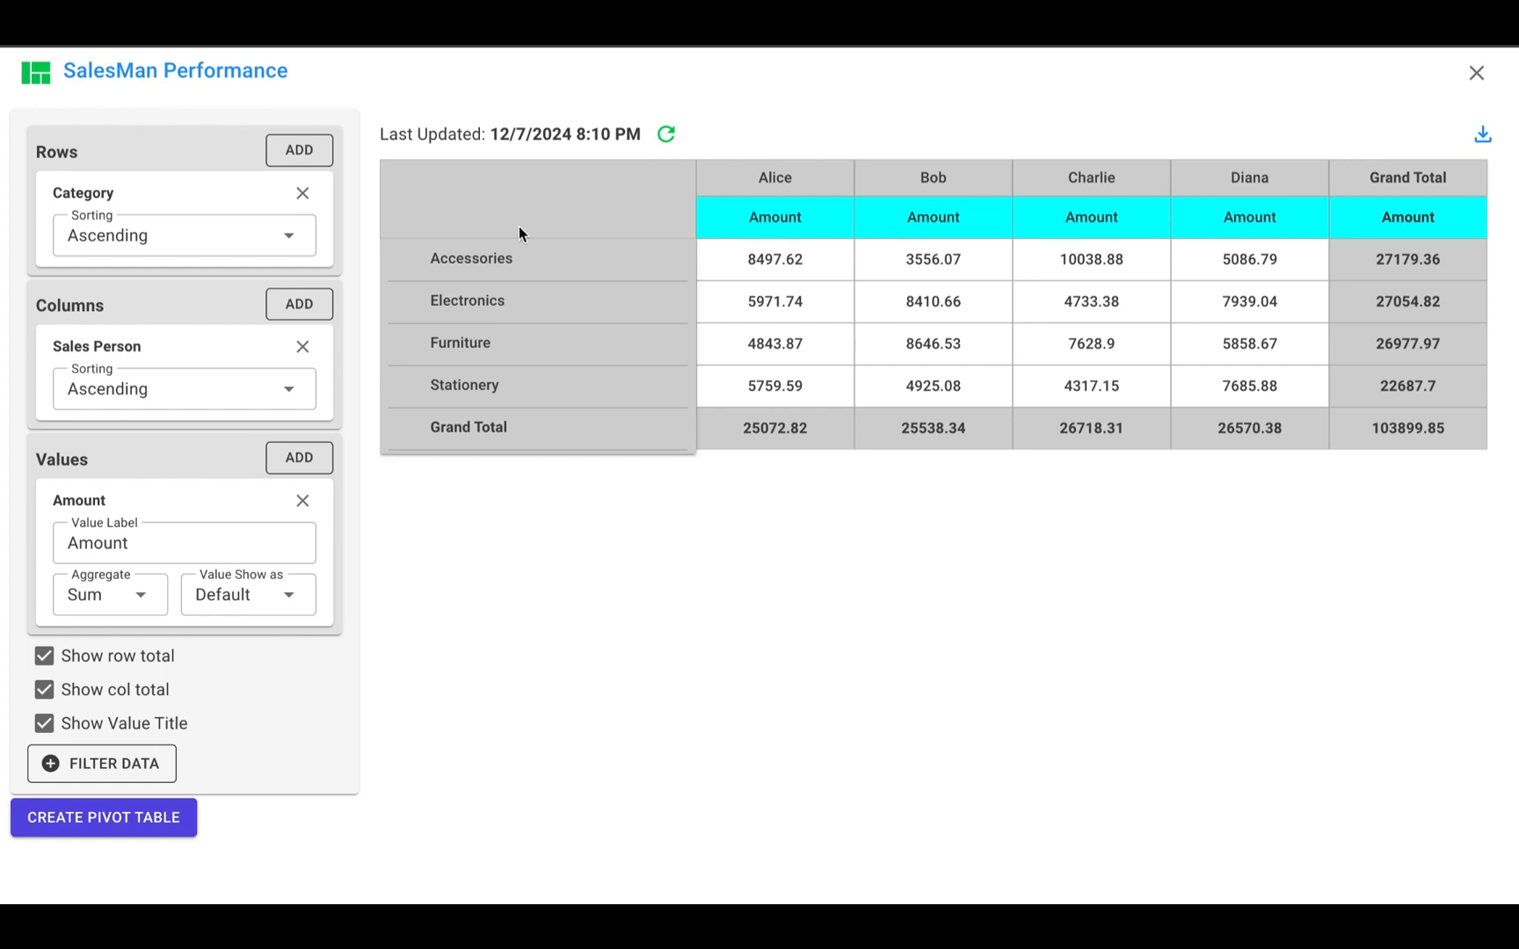
# Add Sub-Category as a second row field below Category and refresh the pivot table
pyautogui.click(299, 162)
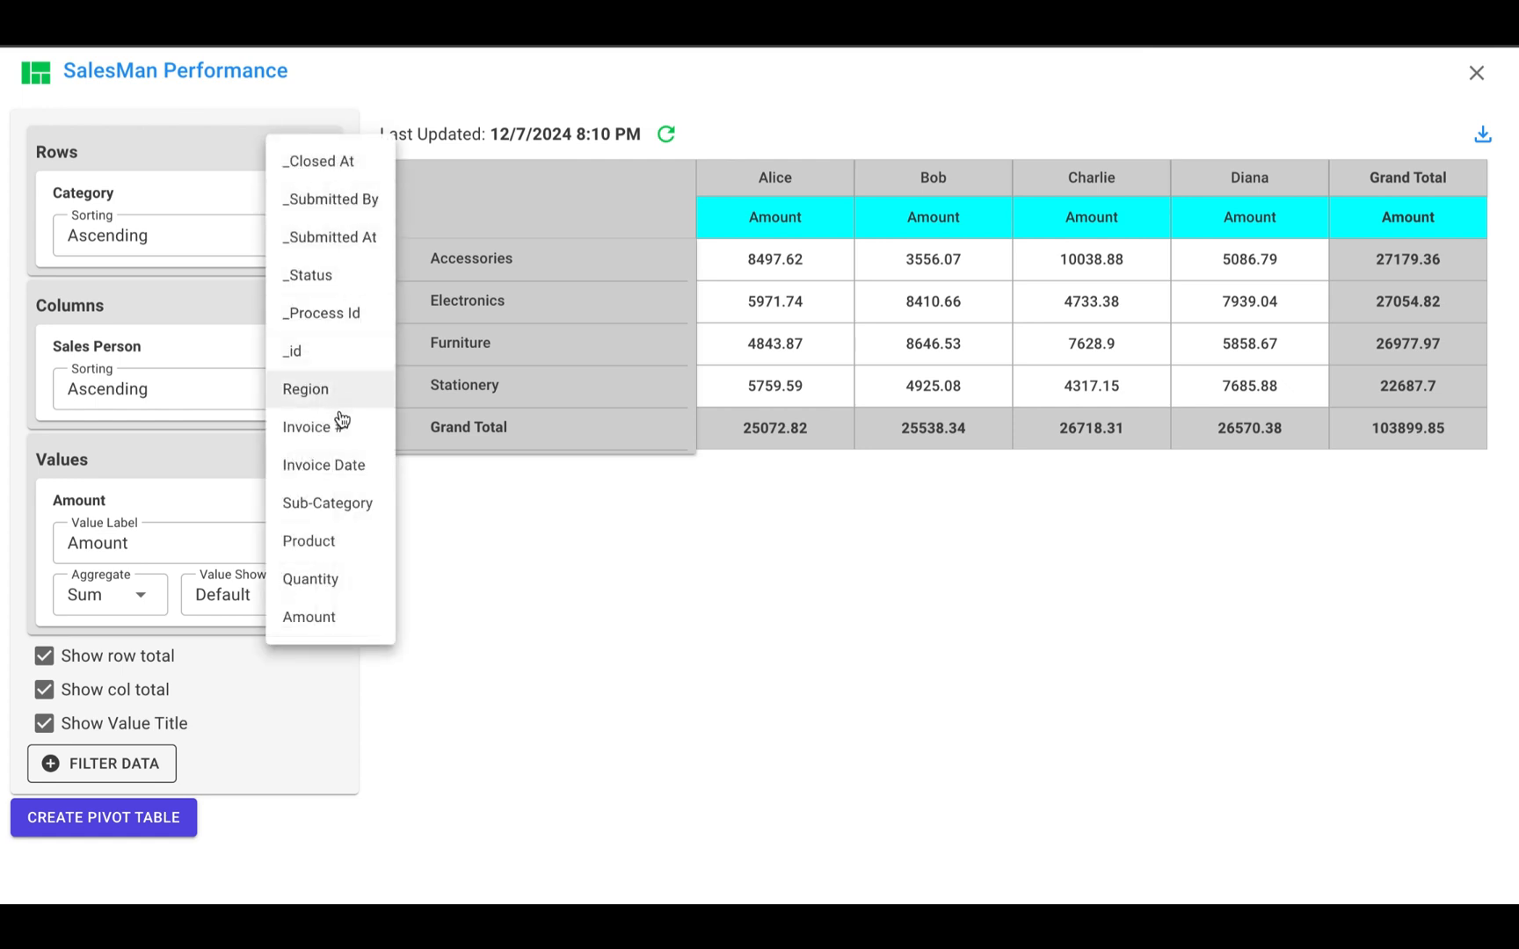
pyautogui.click(341, 505)
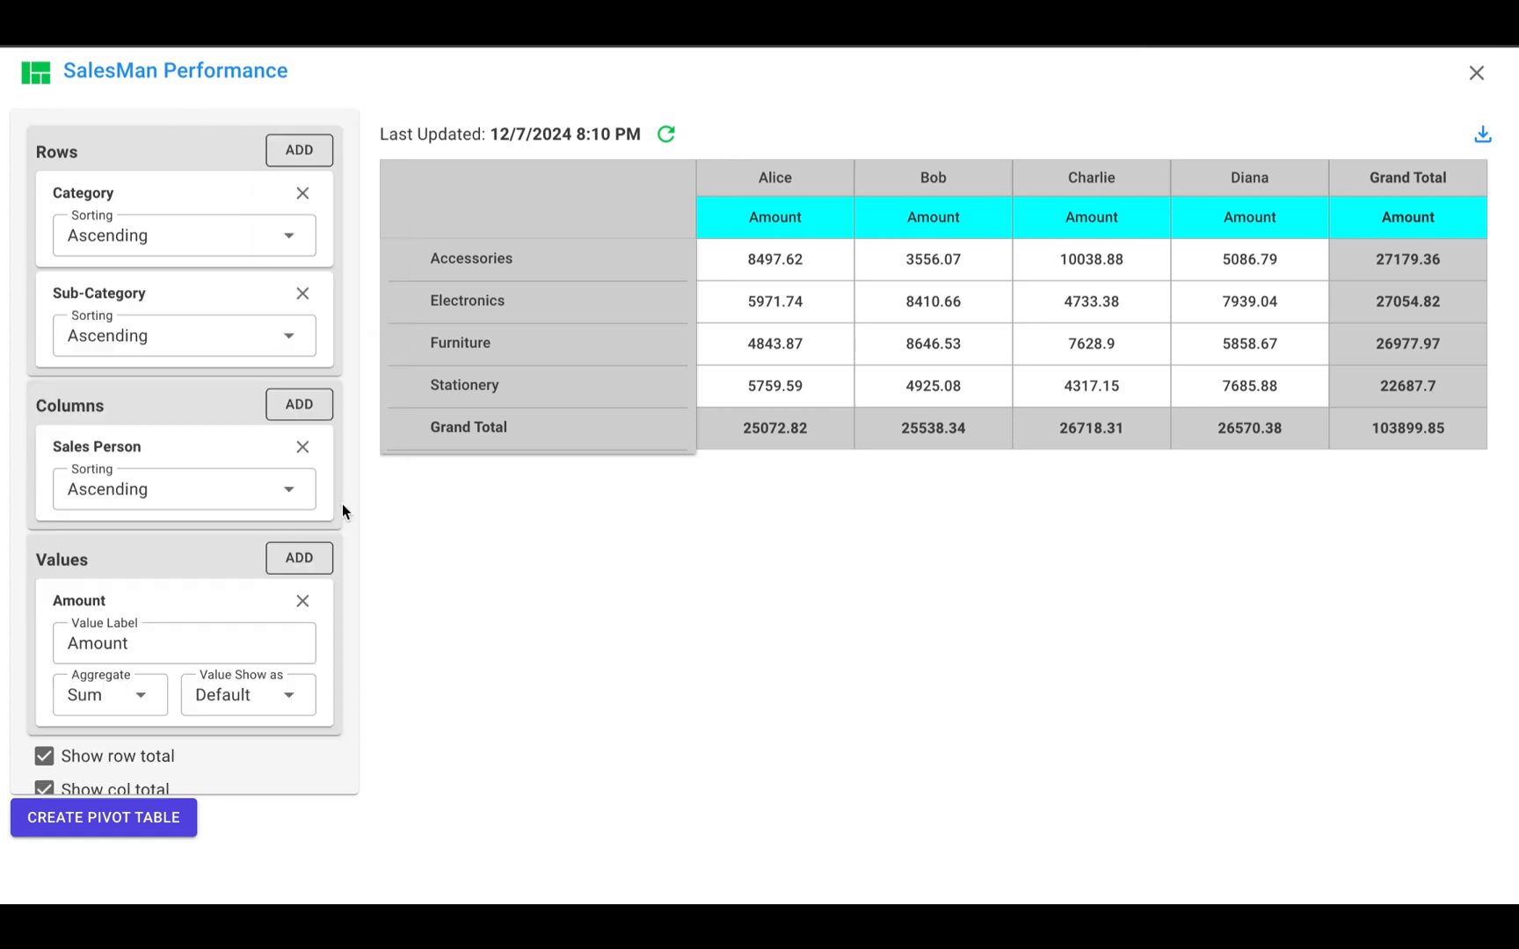
pyautogui.click(664, 137)
# Expand and collapse the Accessories and Electronics rows to check their sub-category breakdown
pyautogui.click(407, 271)
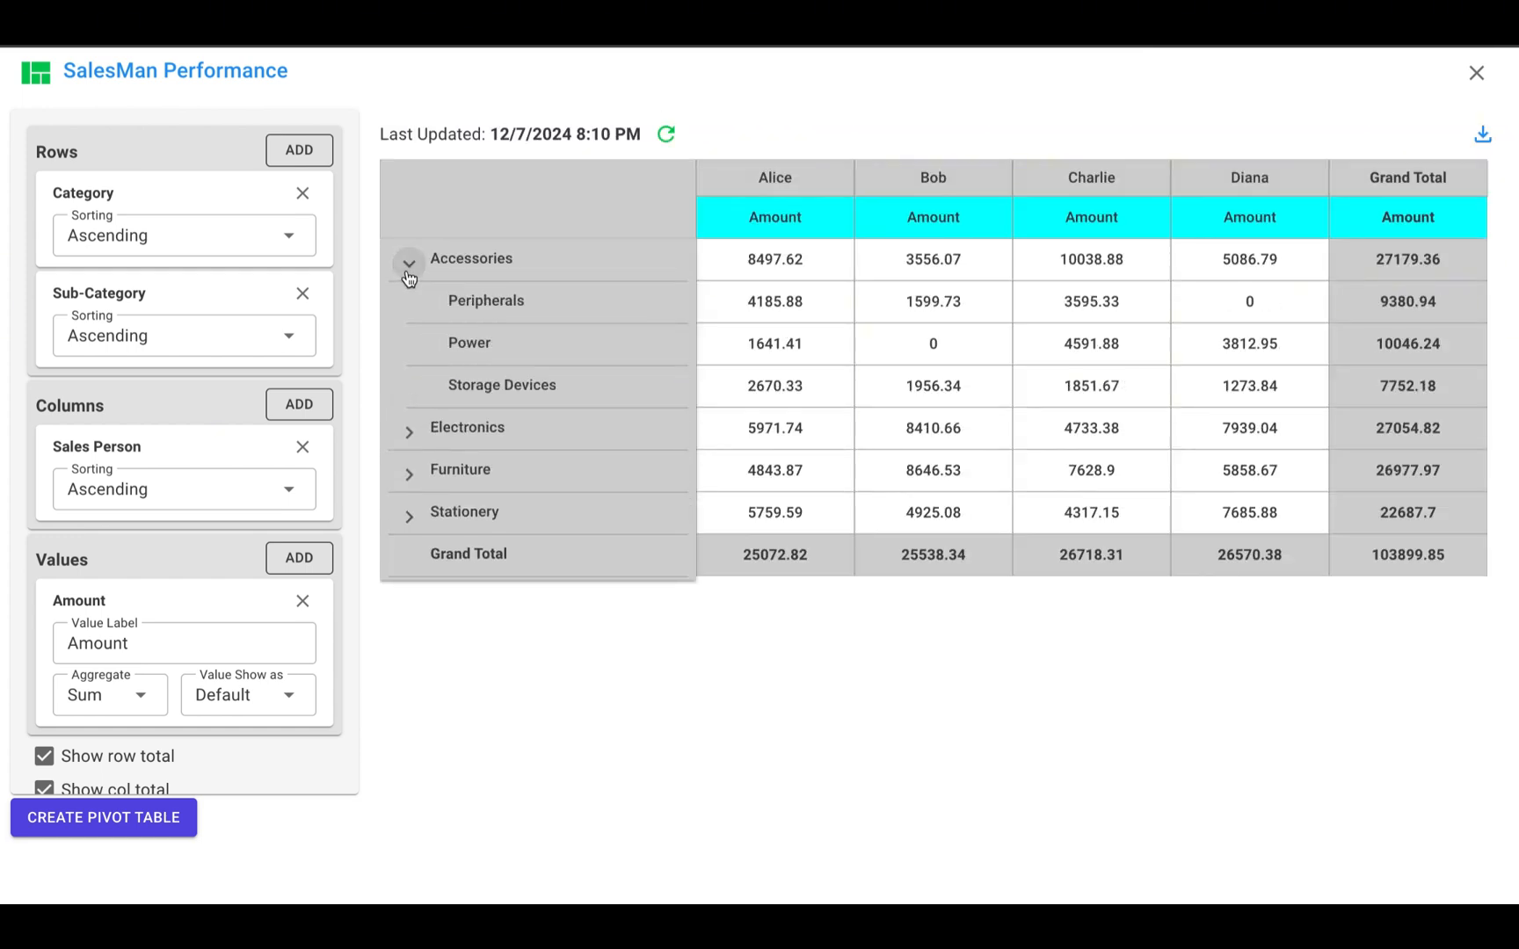
pyautogui.click(408, 263)
pyautogui.click(408, 301)
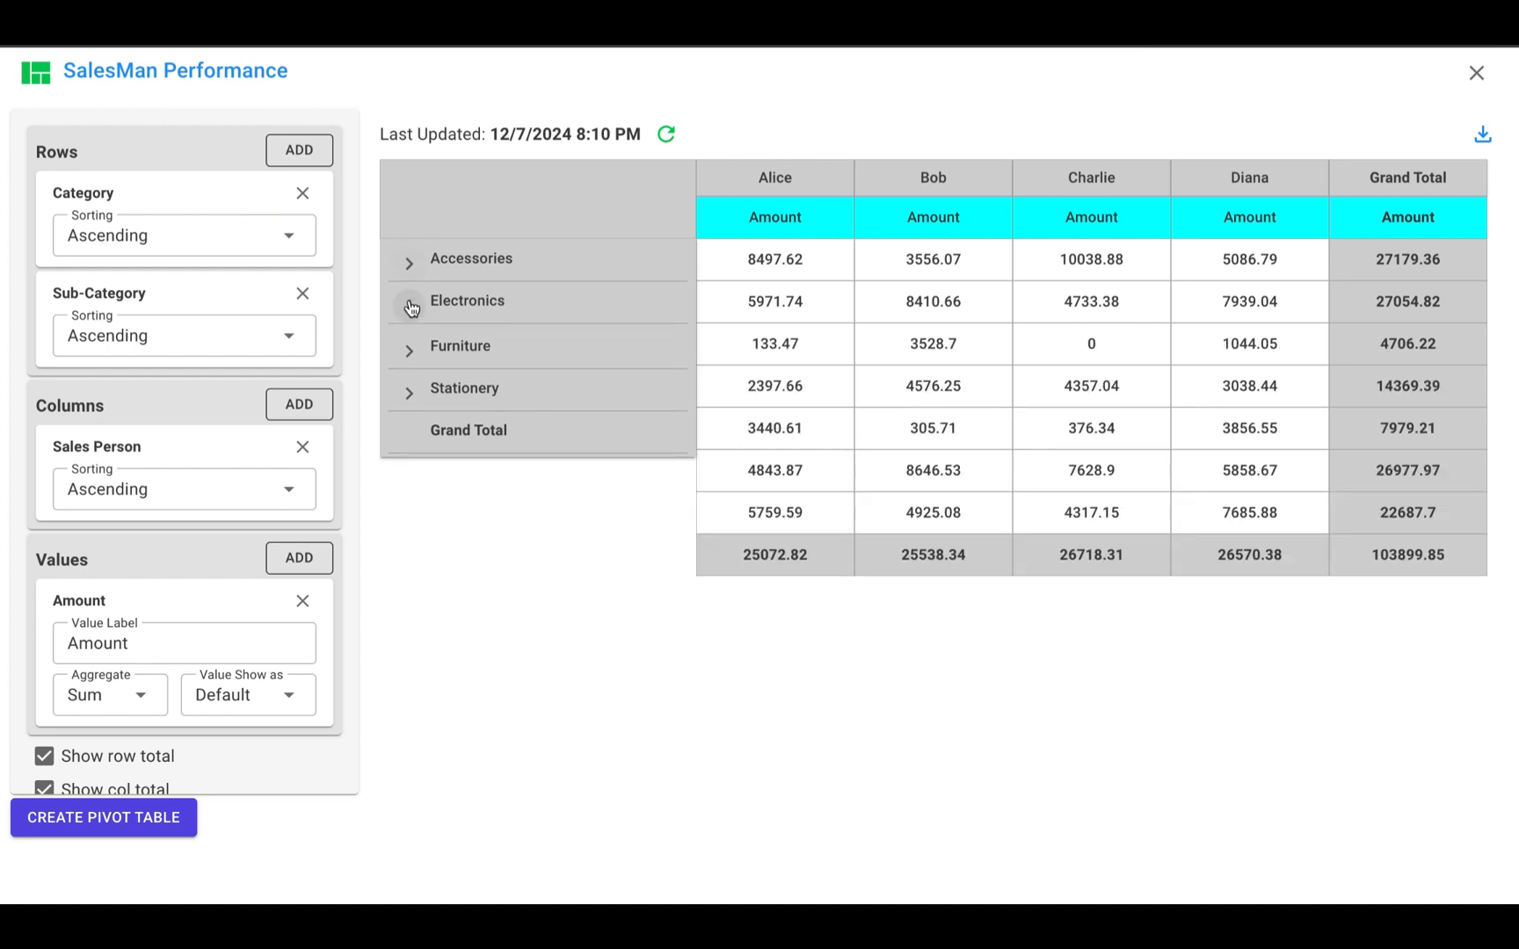
pyautogui.click(410, 306)
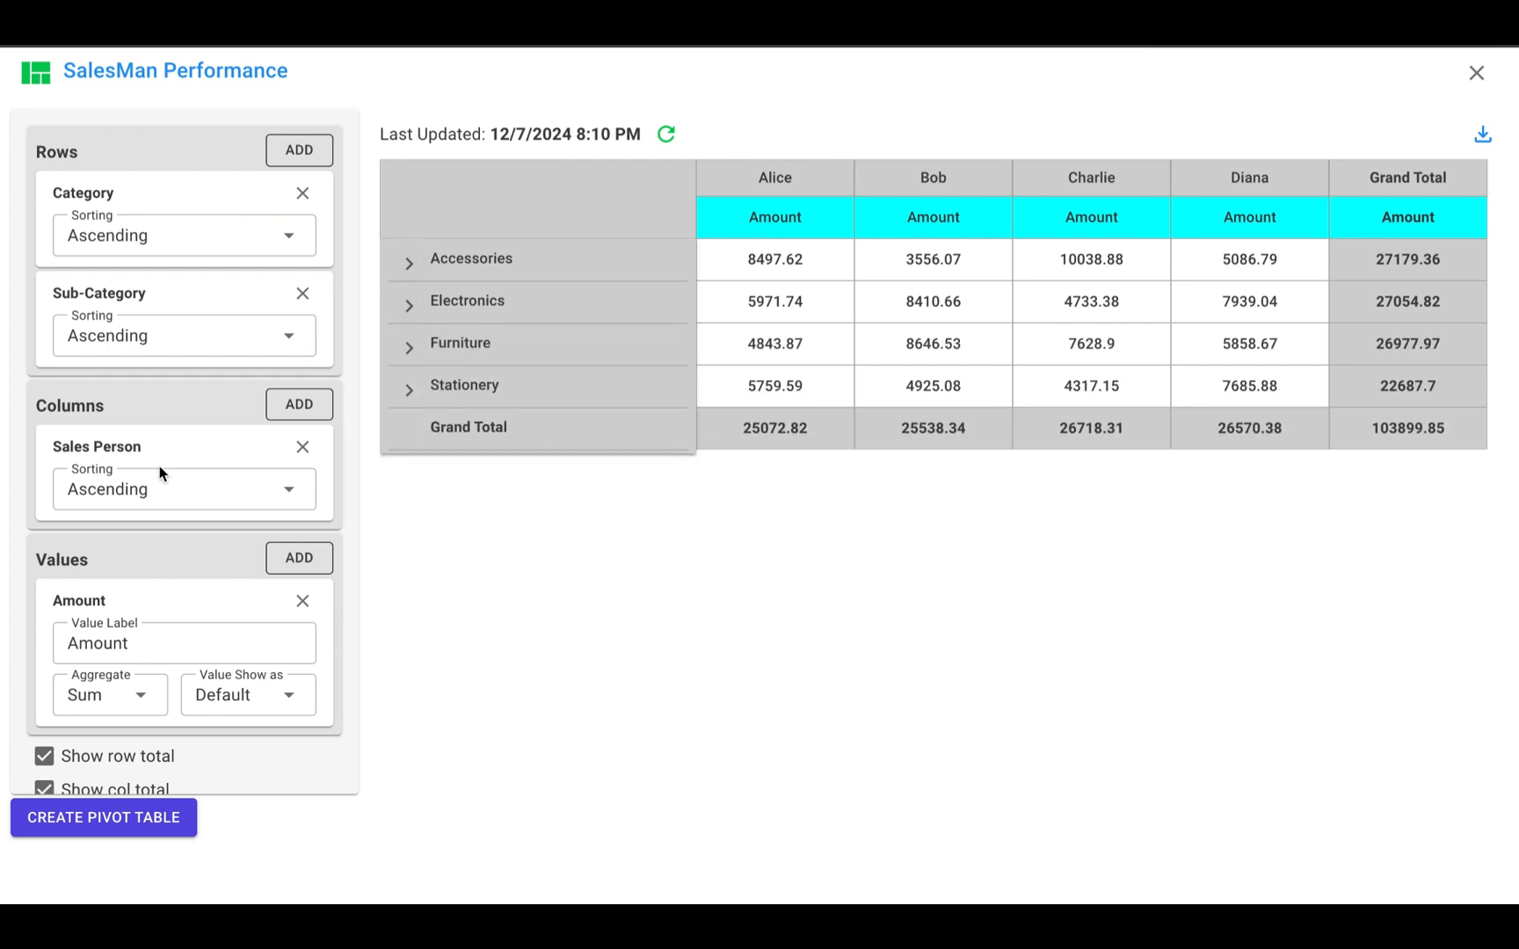
# Add Quantity as a second value with the Max aggregate and refresh the pivot table
pyautogui.scroll(-2, 162, 470)
pyautogui.click(297, 453)
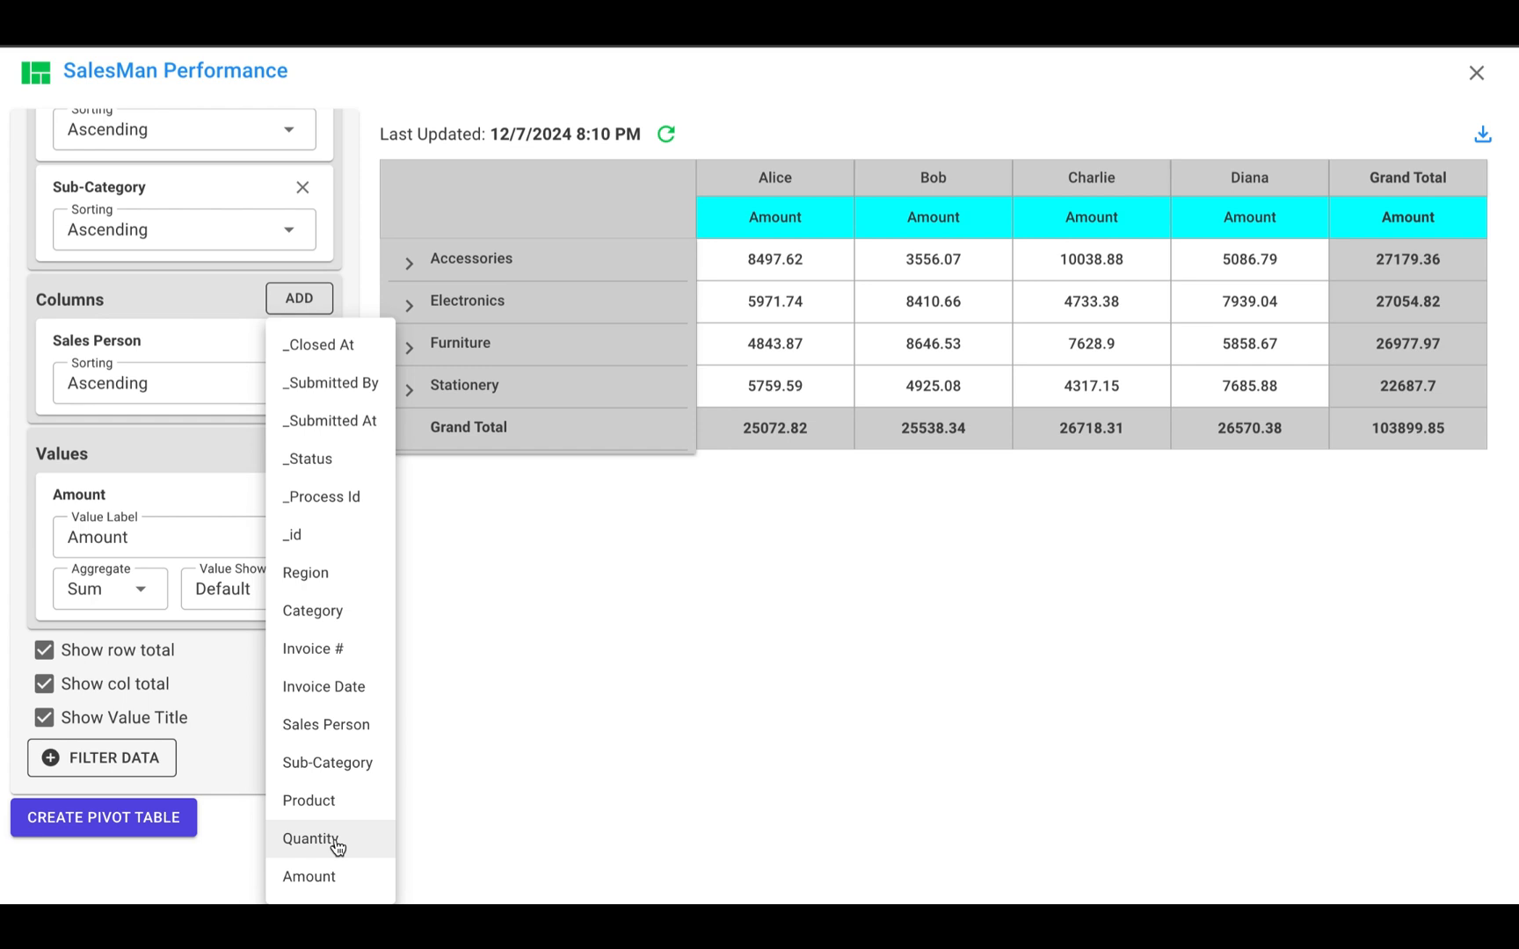
pyautogui.click(337, 840)
pyautogui.scroll(-3, 175, 664)
pyautogui.click(143, 630)
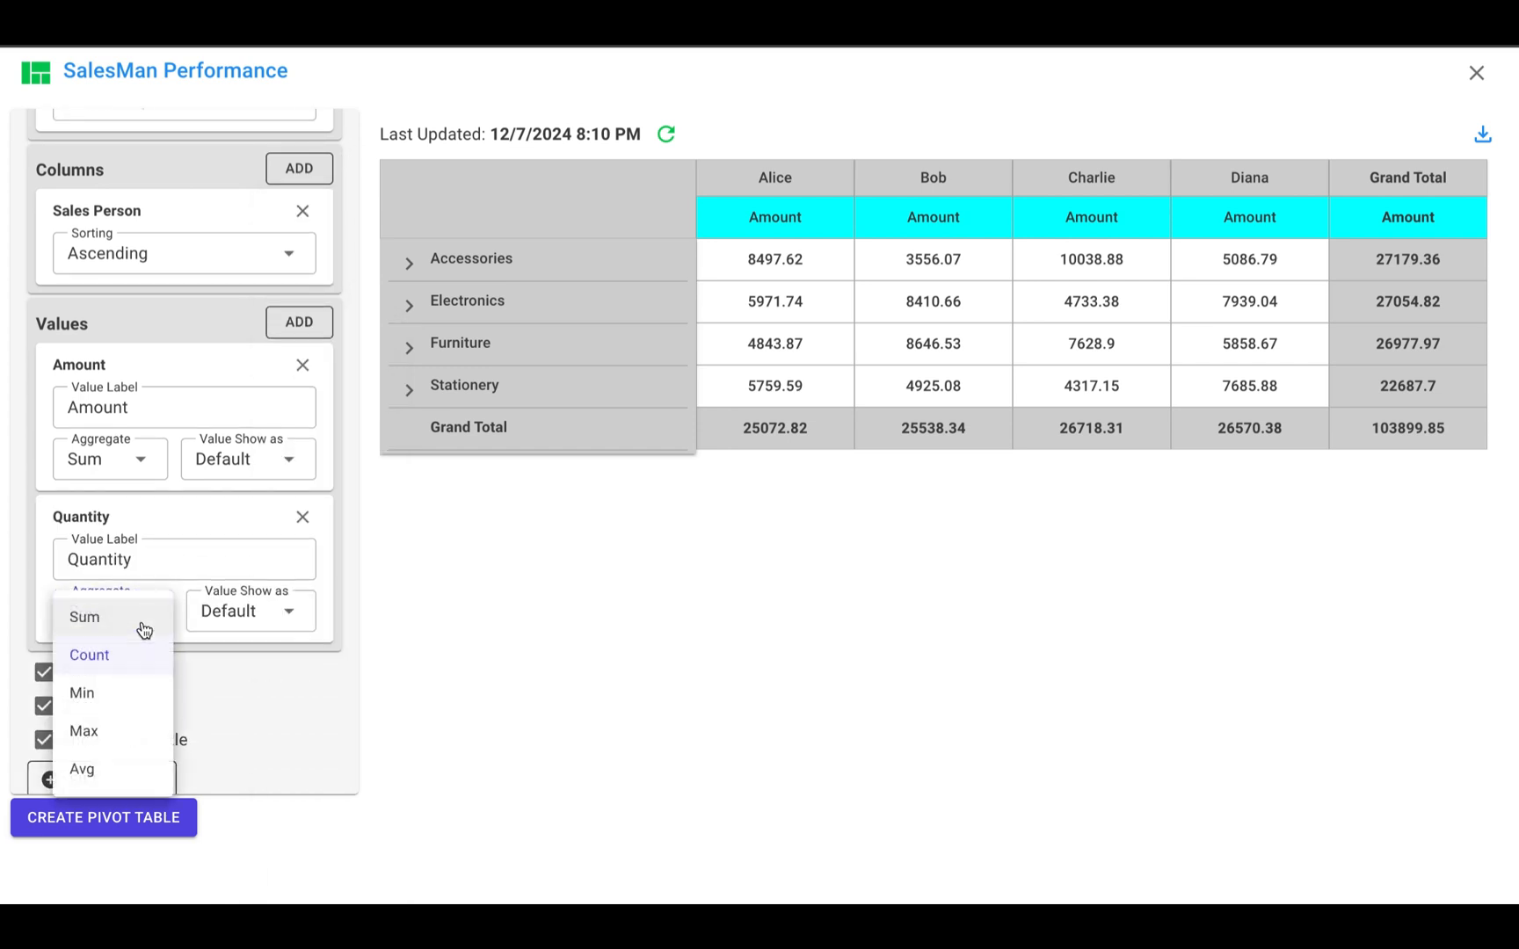
pyautogui.click(128, 738)
pyautogui.scroll(-1, 183, 695)
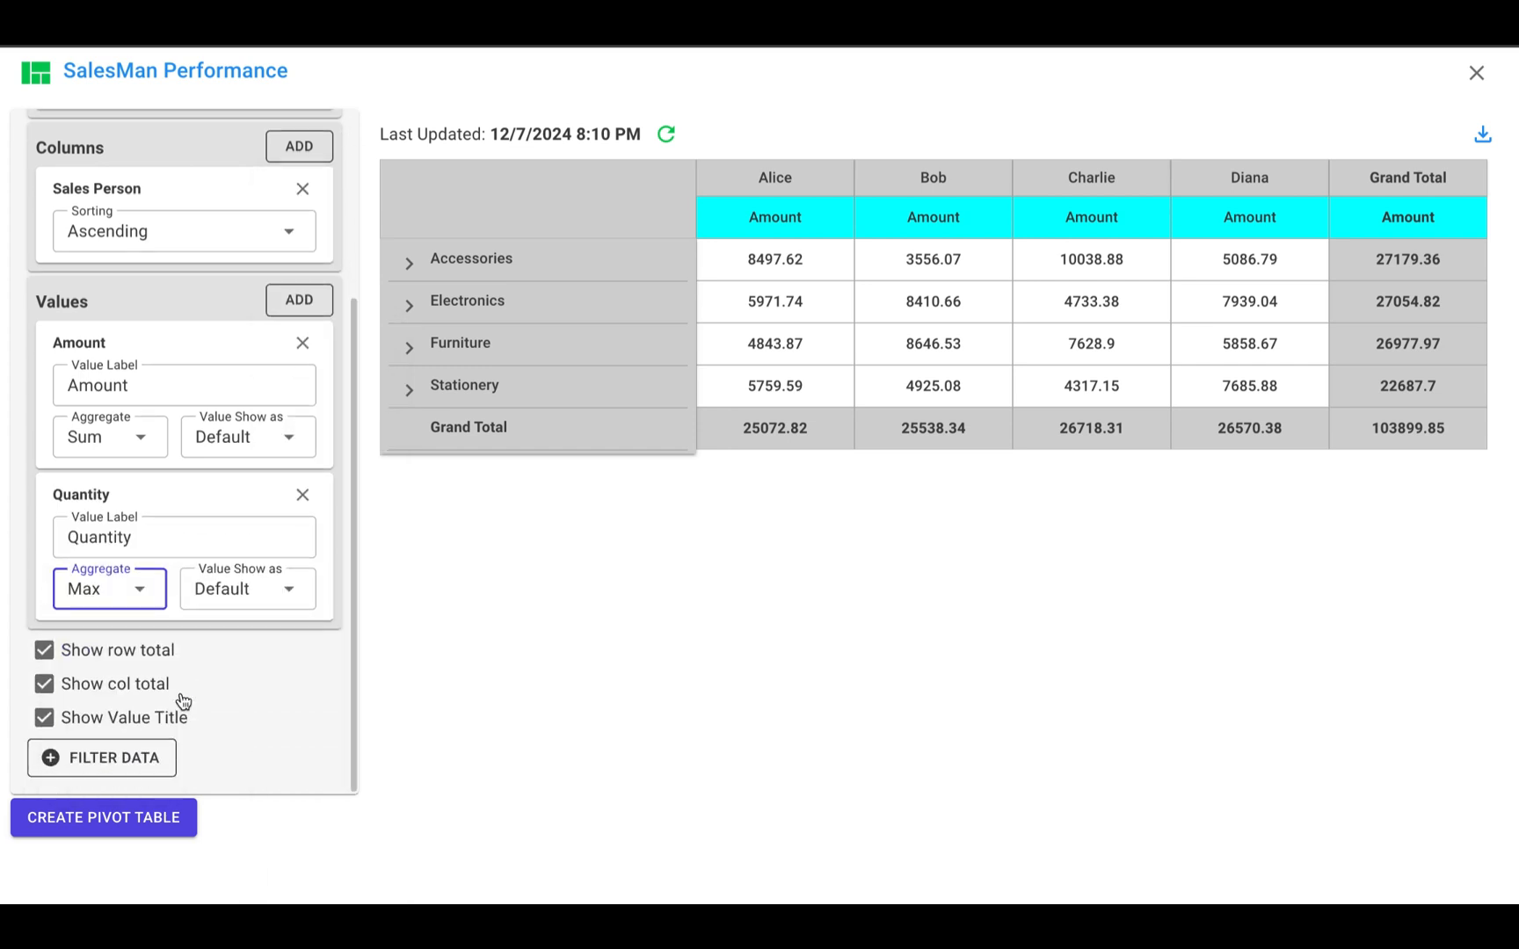
pyautogui.click(667, 139)
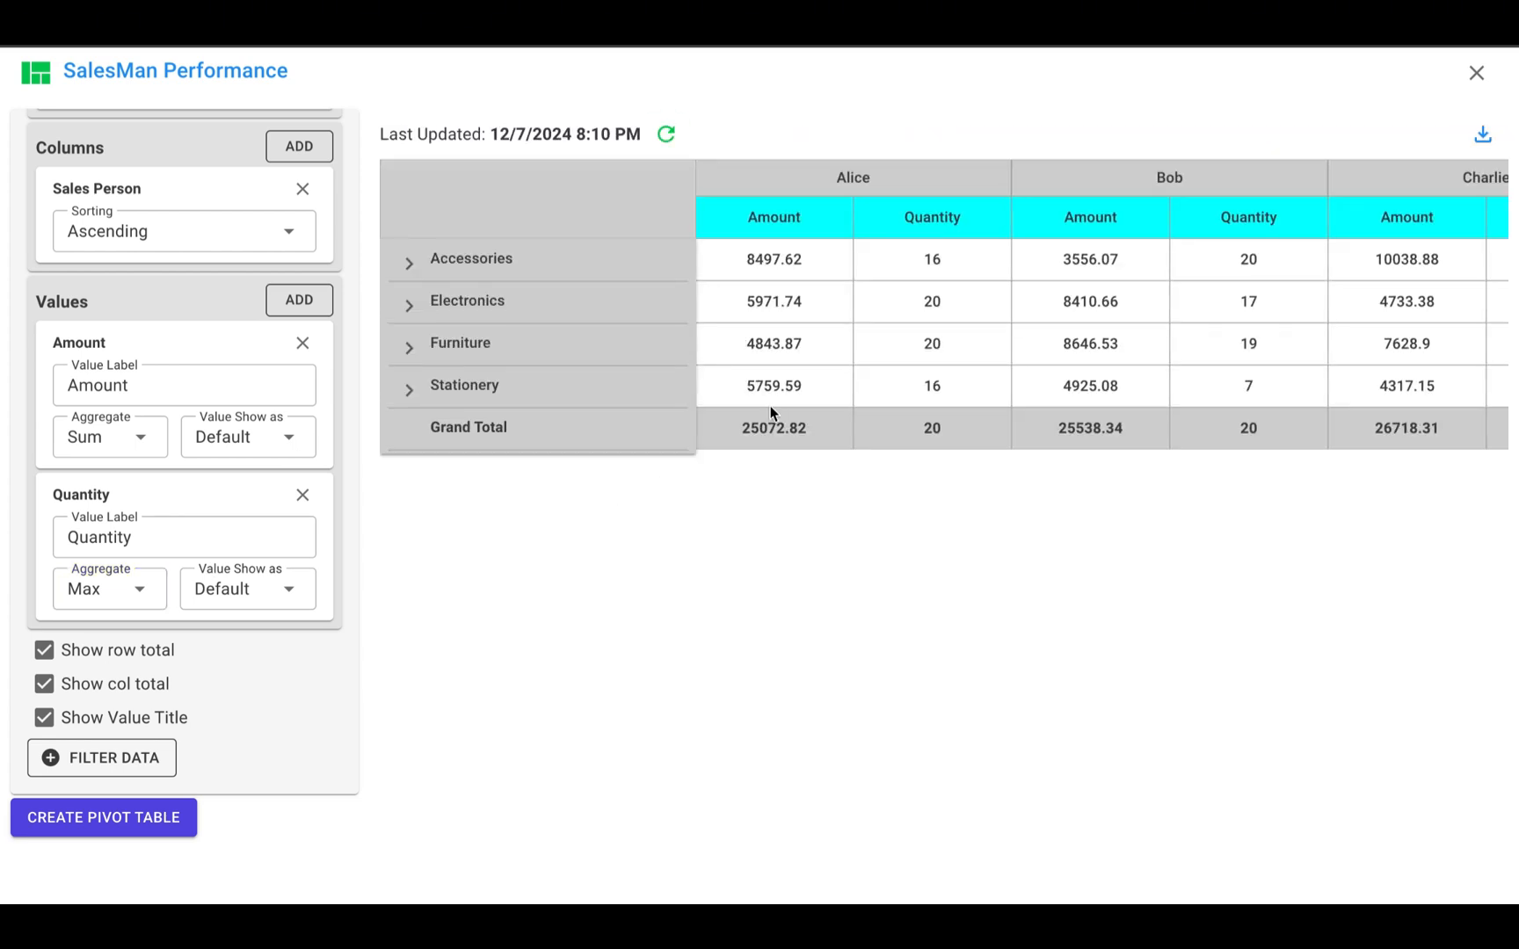
# Review the Amount and Quantity columns across the pivot table, and expand and collapse the Furniture row
pyautogui.hscroll(8, 771, 412)
pyautogui.hscroll(-8, 771, 412)
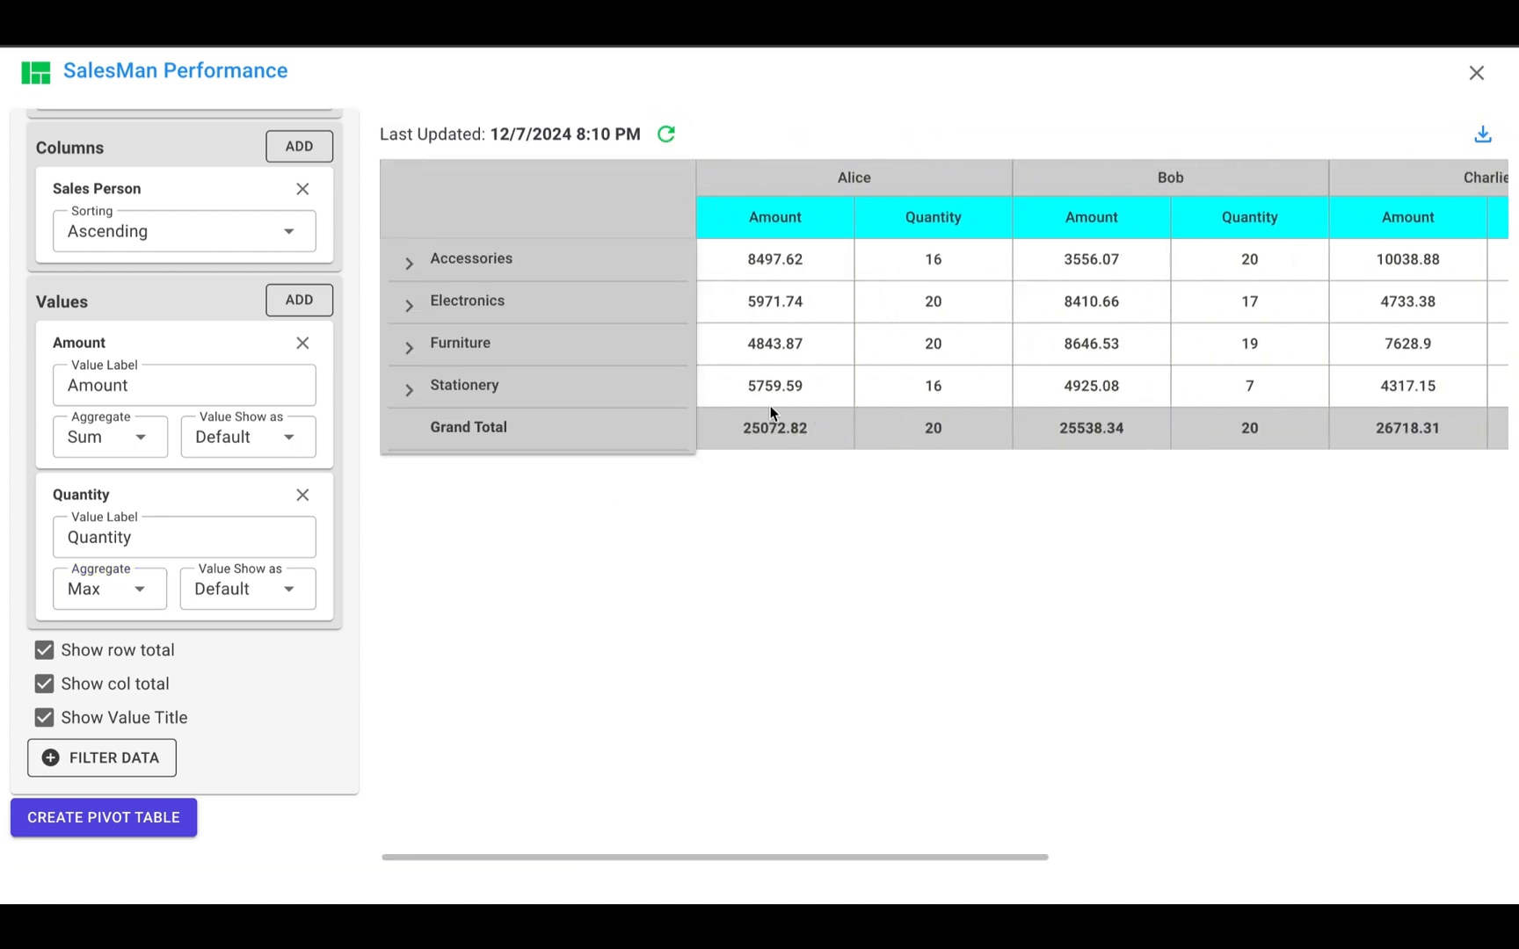
pyautogui.click(408, 348)
pyautogui.click(408, 348)
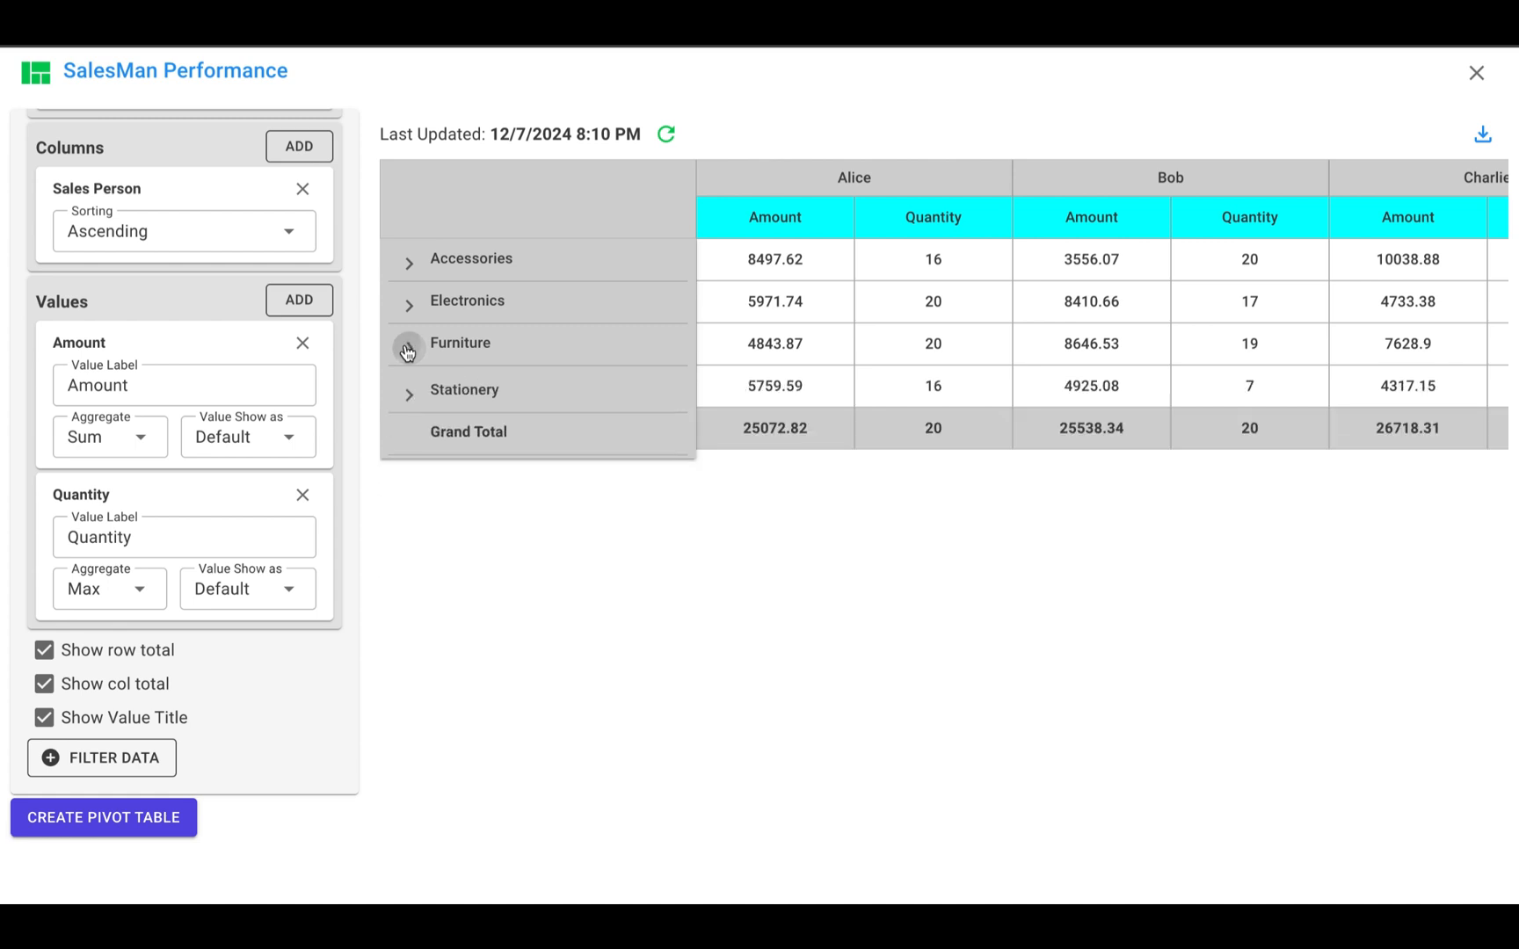
# Relabel the two values as "Sum of Amount" and "Max of Quantity" and refresh the pivot table
pyautogui.click(70, 387)
pyautogui.write('Su')
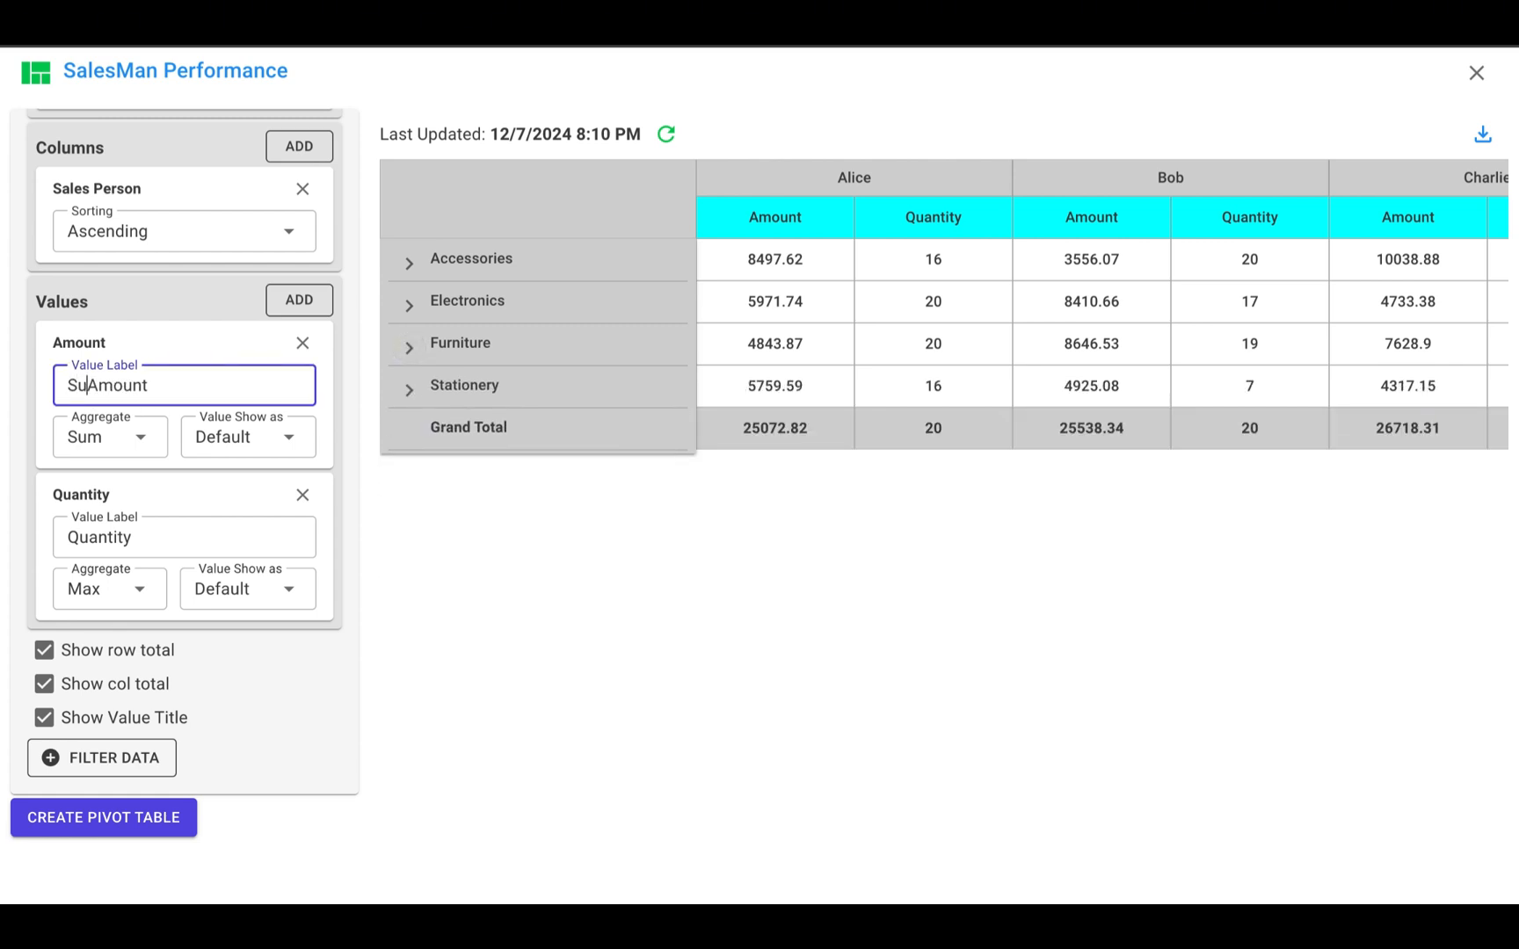
pyautogui.write('m of')
pyautogui.click(72, 536)
pyautogui.write('MAX')
pyautogui.press('BackSpace')
pyautogui.press('BackSpace')
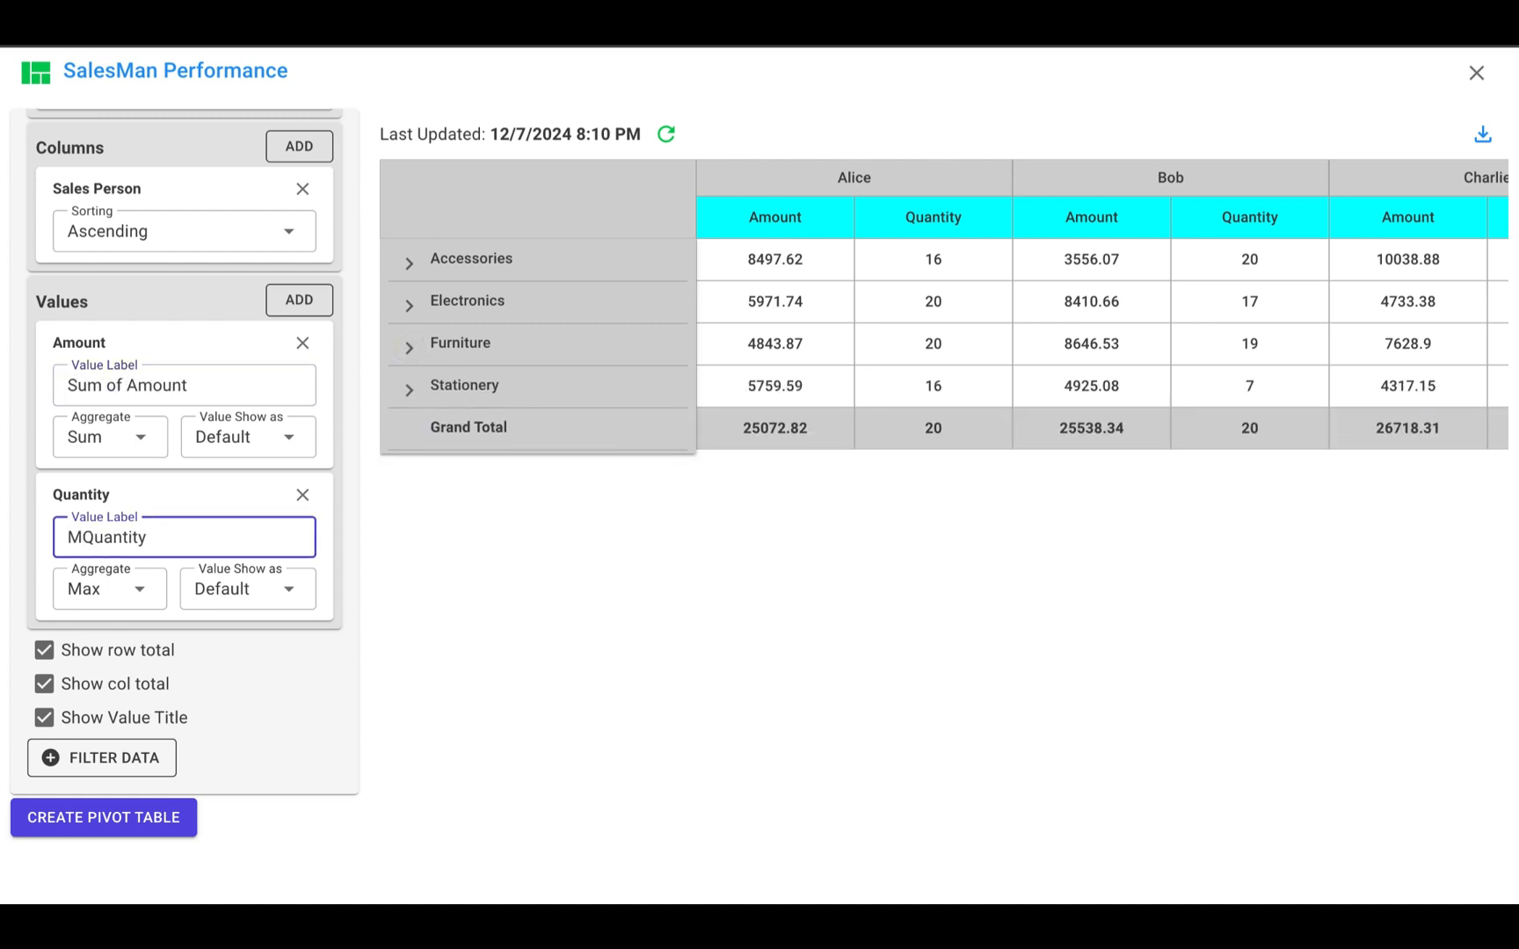
pyautogui.write('ax of')
pyautogui.click(673, 172)
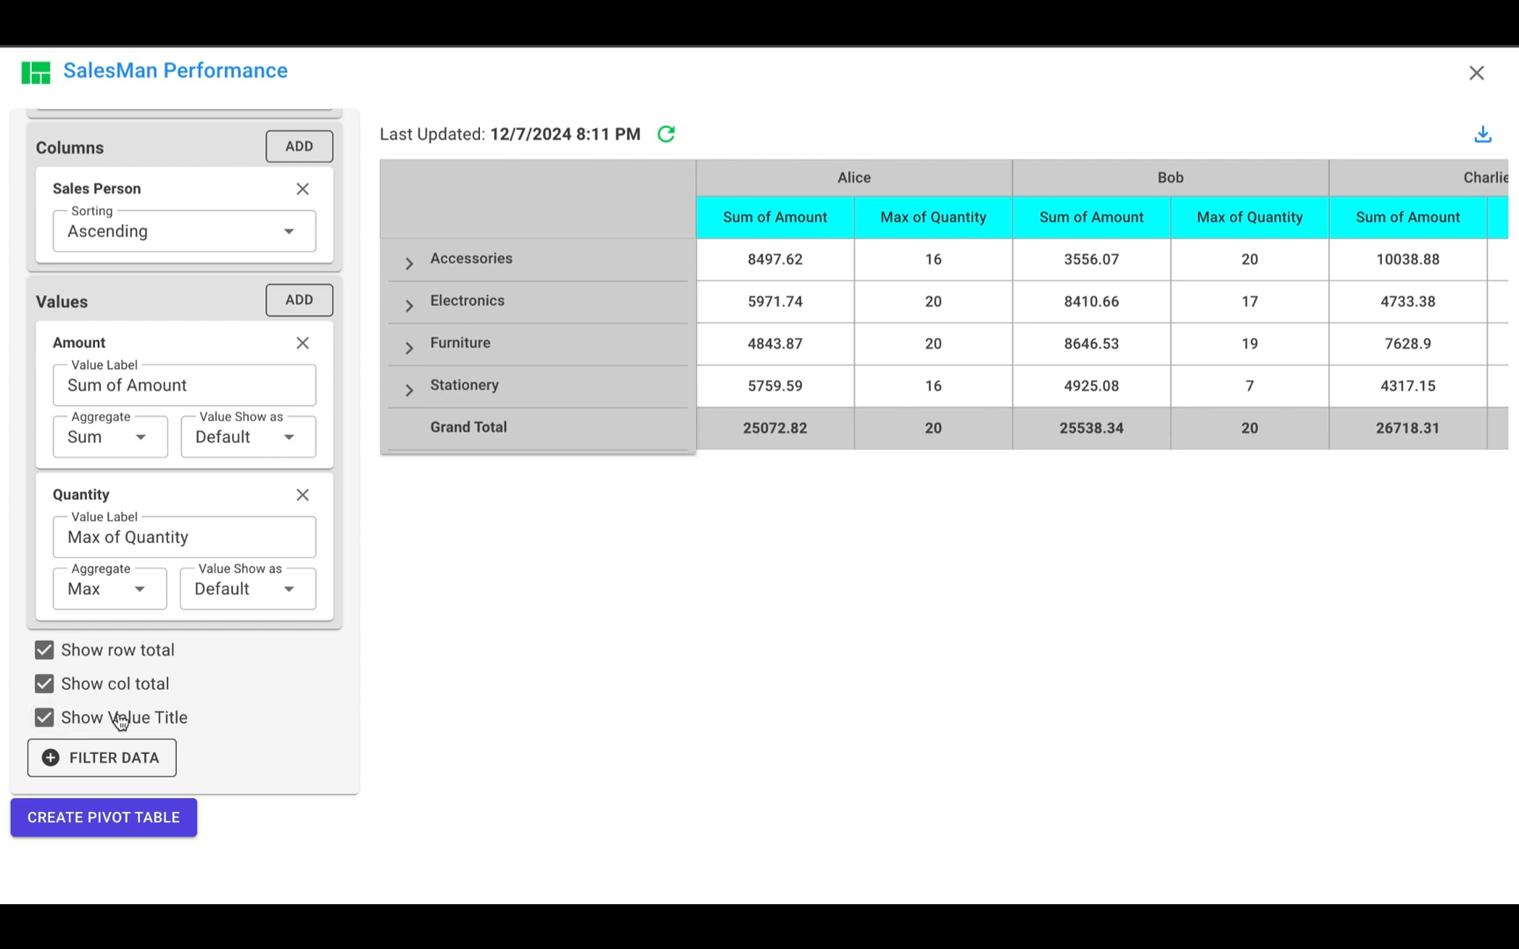
# Try a data filter condition comparing Invoice Date as greater against the This_Year() expression, and delete the condition
pyautogui.click(121, 749)
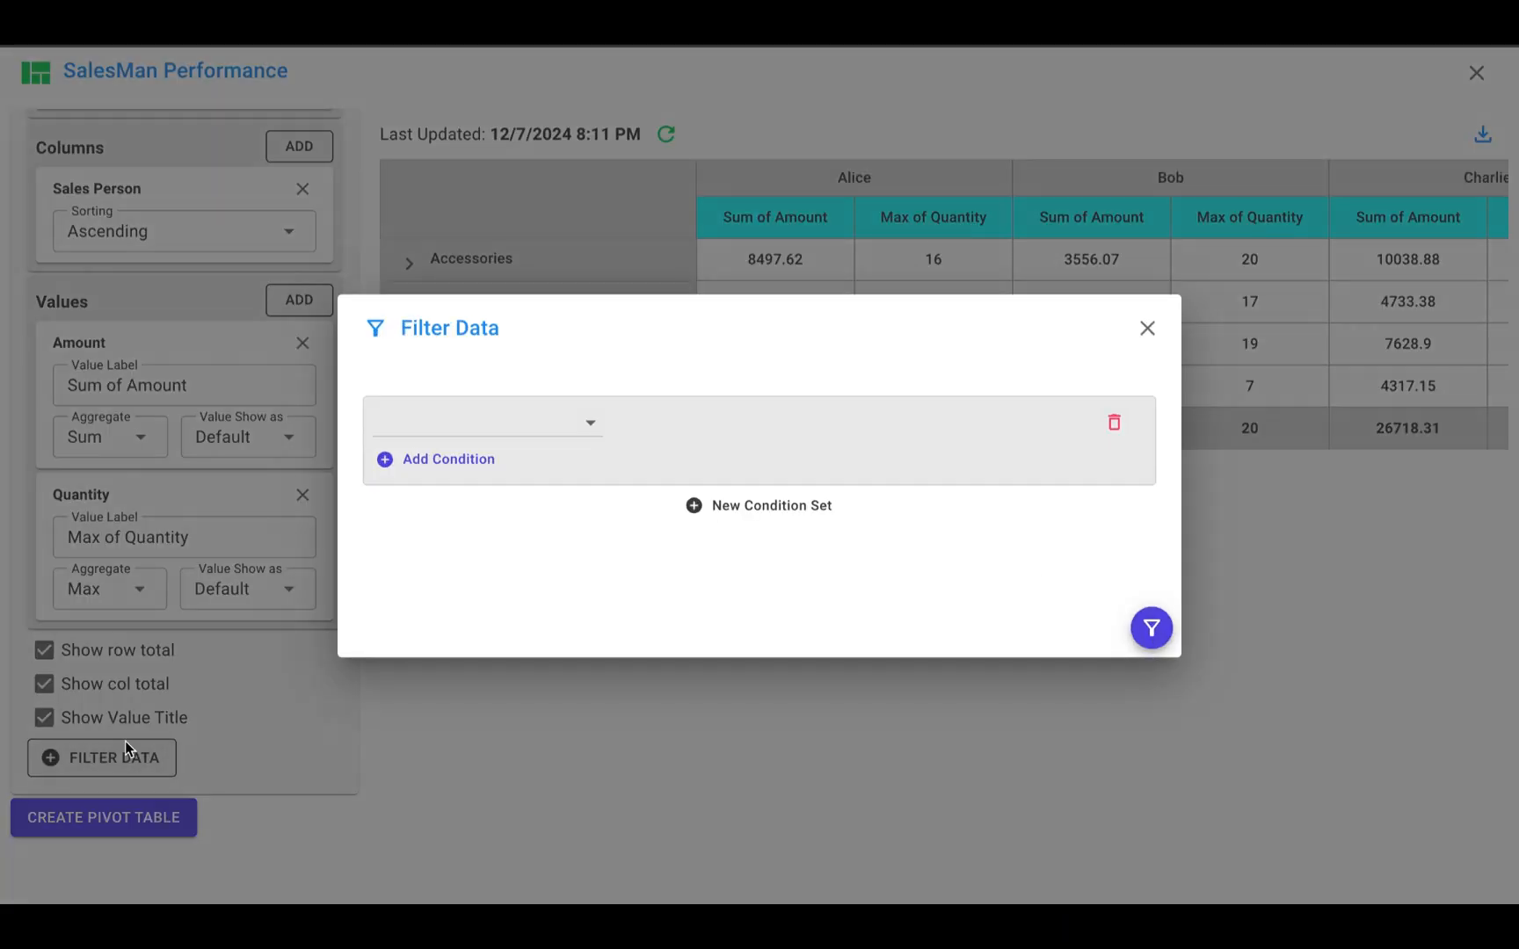
pyautogui.click(493, 430)
pyautogui.scroll(-3, 502, 534)
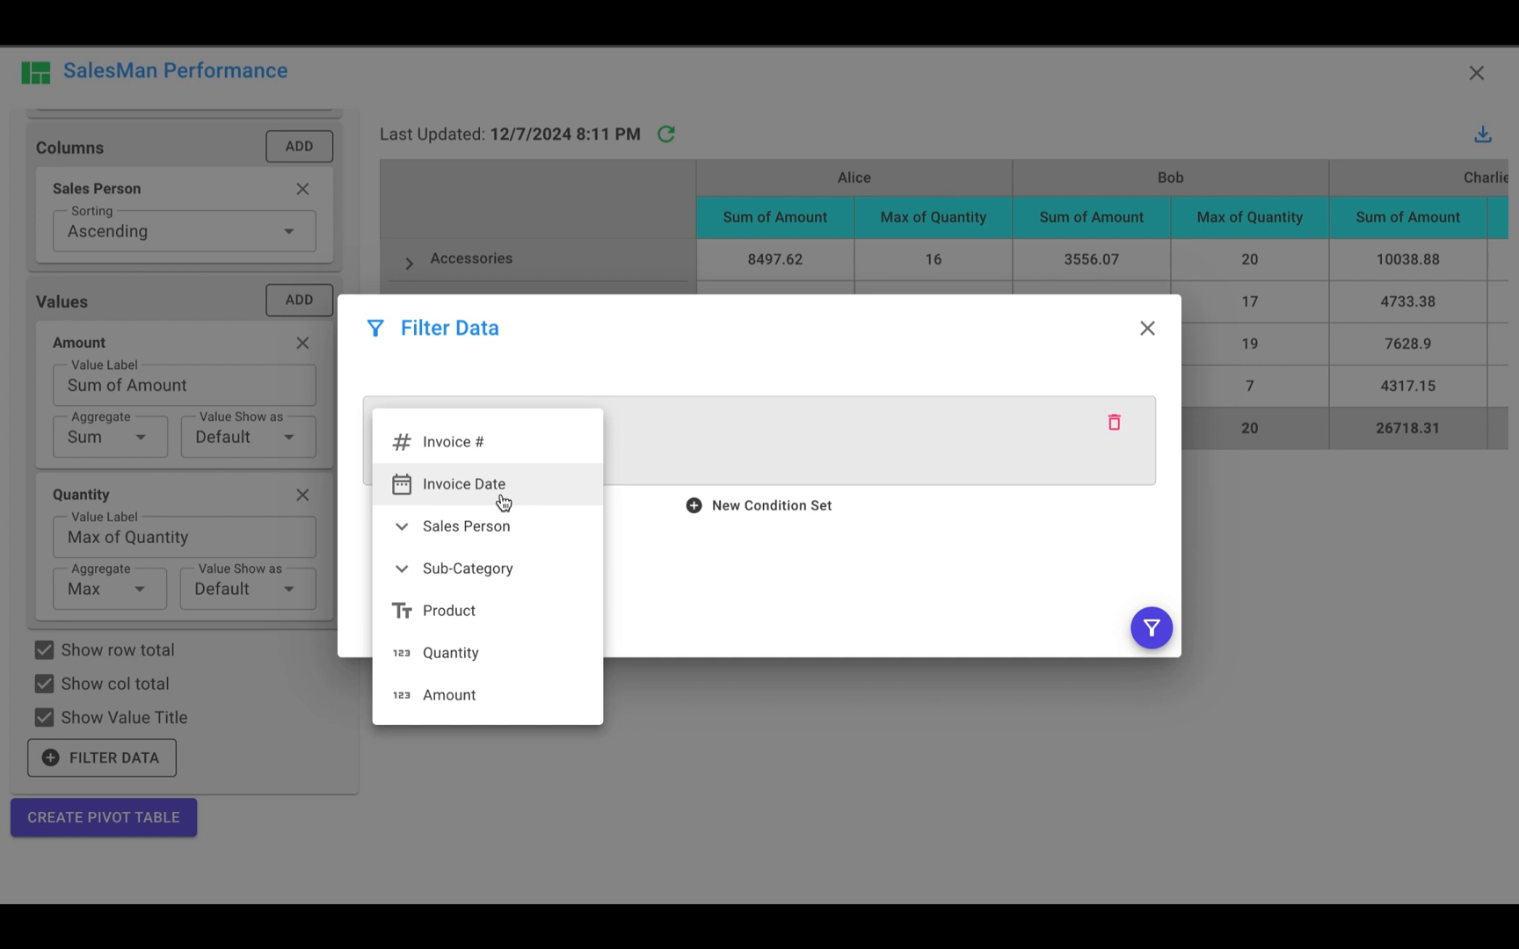
pyautogui.click(502, 500)
pyautogui.click(633, 430)
pyautogui.click(663, 641)
pyautogui.click(810, 435)
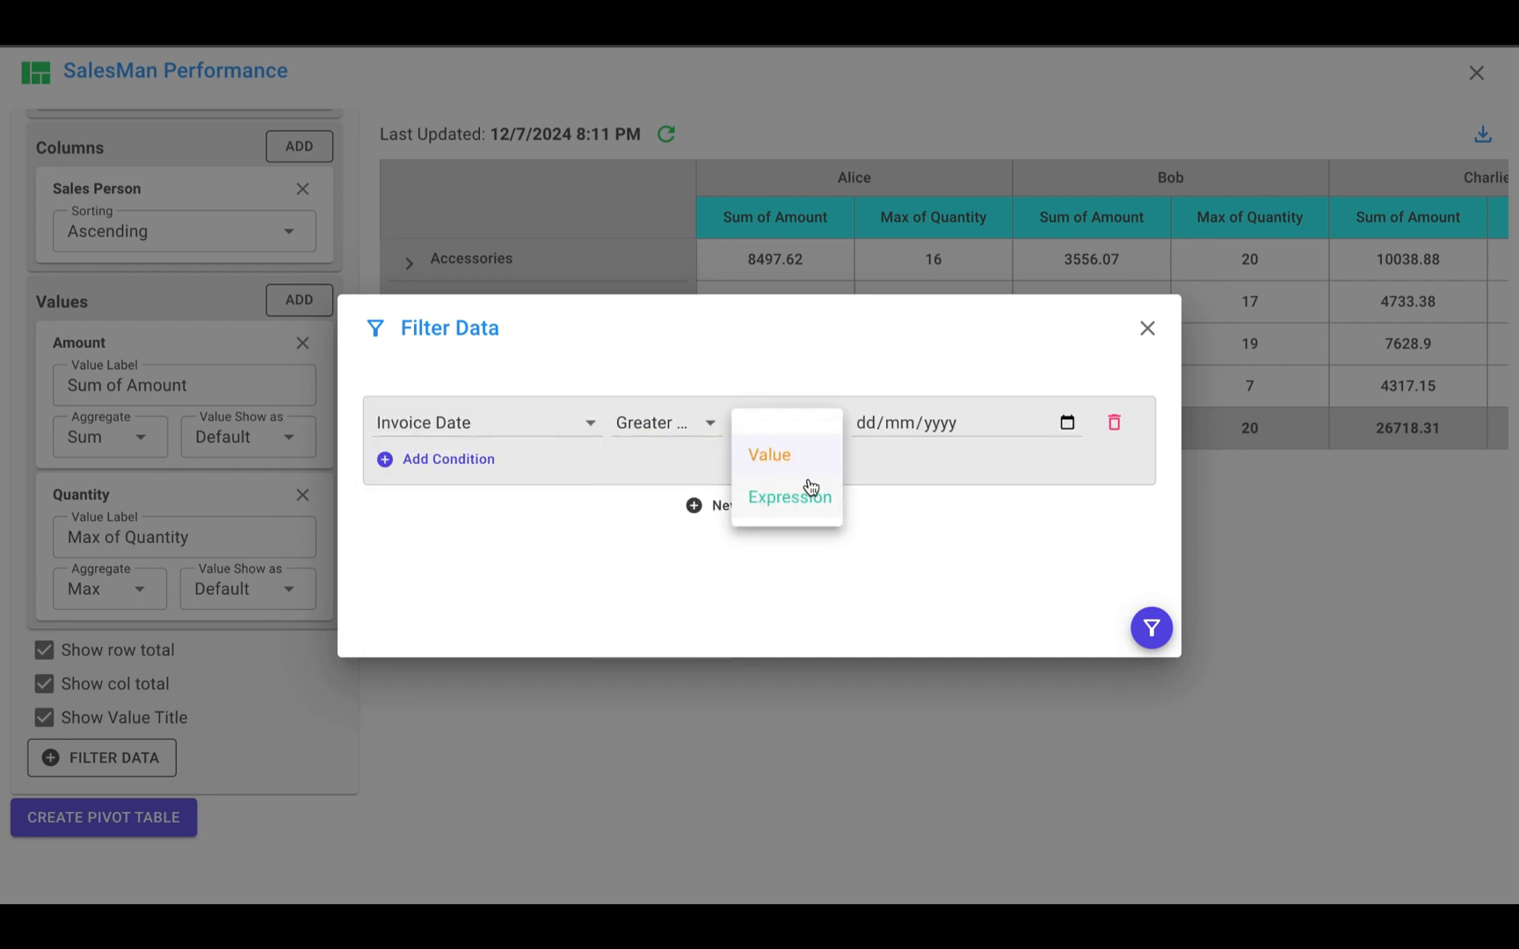
pyautogui.click(811, 488)
pyautogui.click(1068, 422)
pyautogui.scroll(-2, 948, 345)
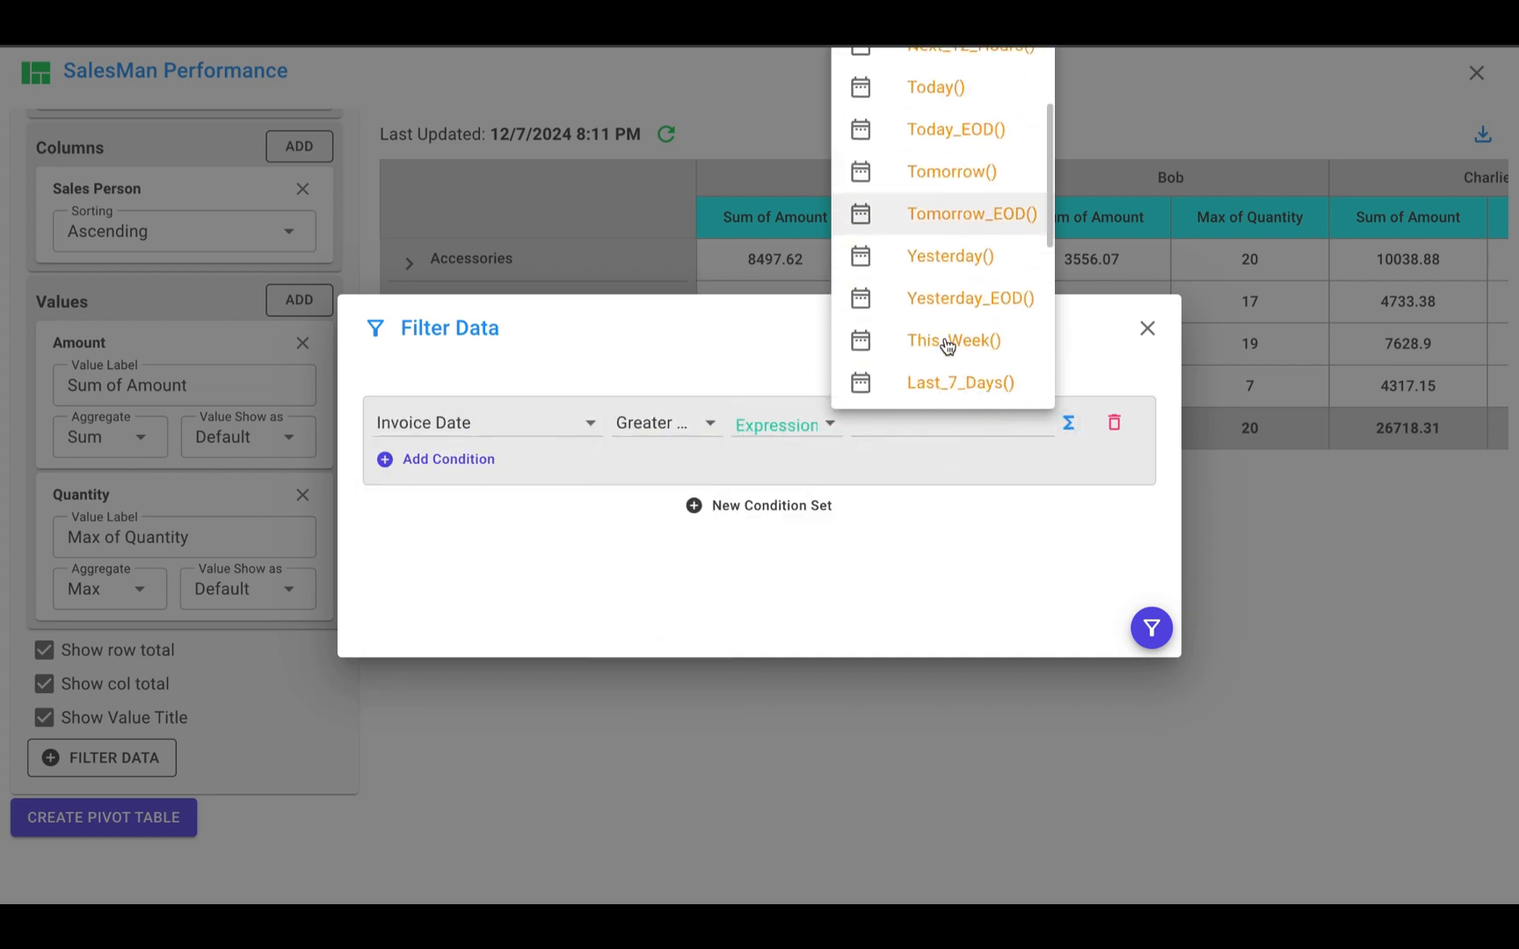
pyautogui.scroll(-5, 947, 344)
pyautogui.click(946, 343)
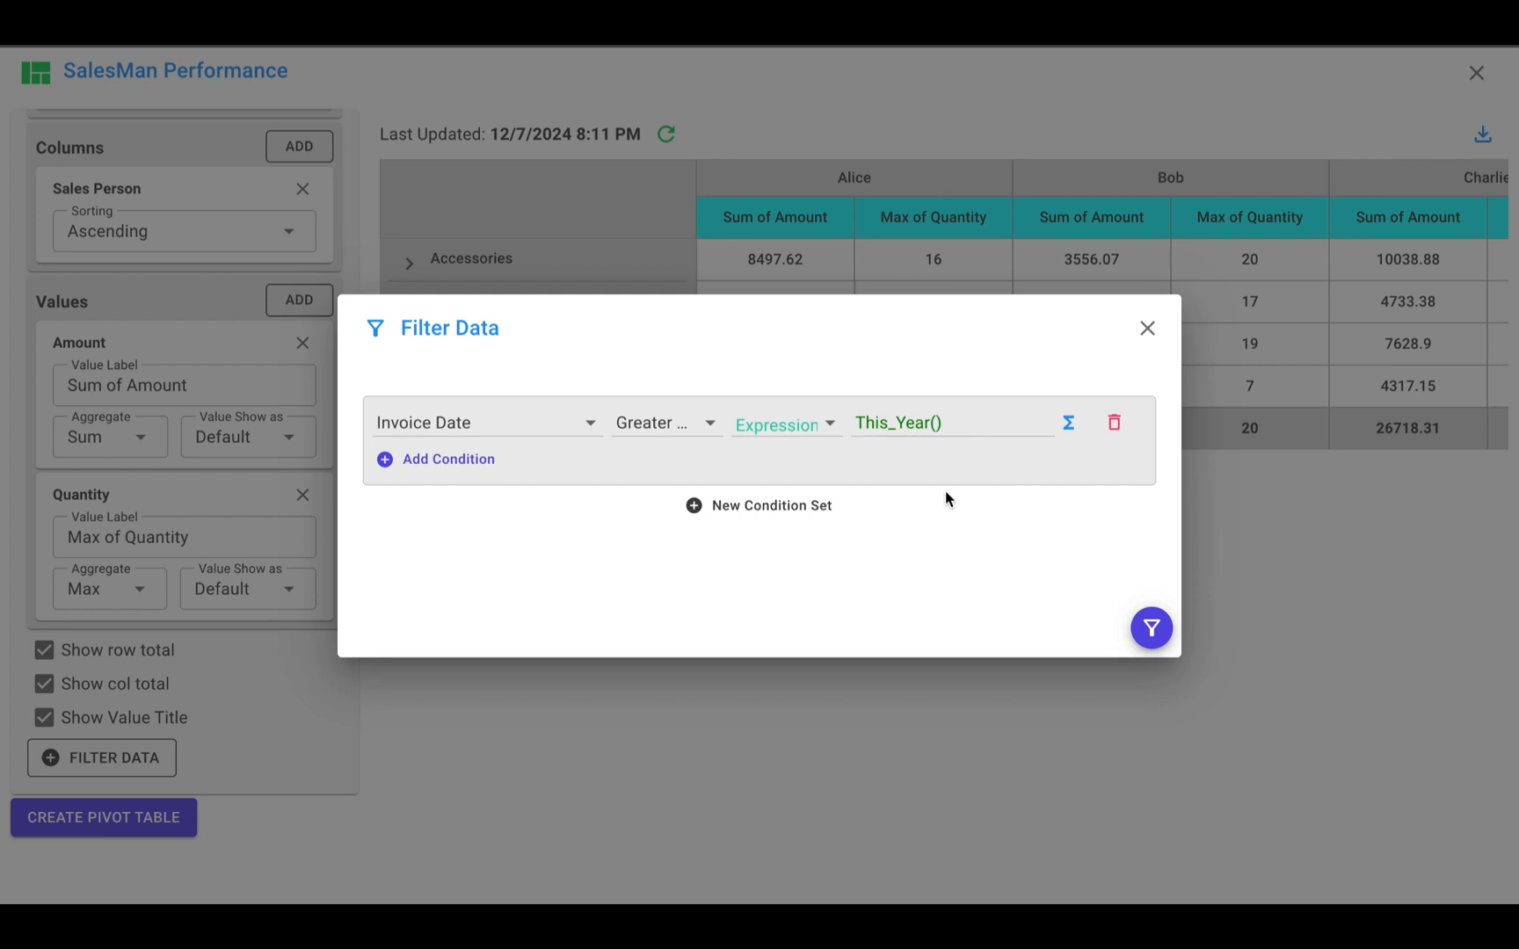
pyautogui.click(1113, 423)
# Try a filter condition with _Status Equal To the value Completed, delete it and close the data filter
pyautogui.click(708, 422)
pyautogui.click(475, 429)
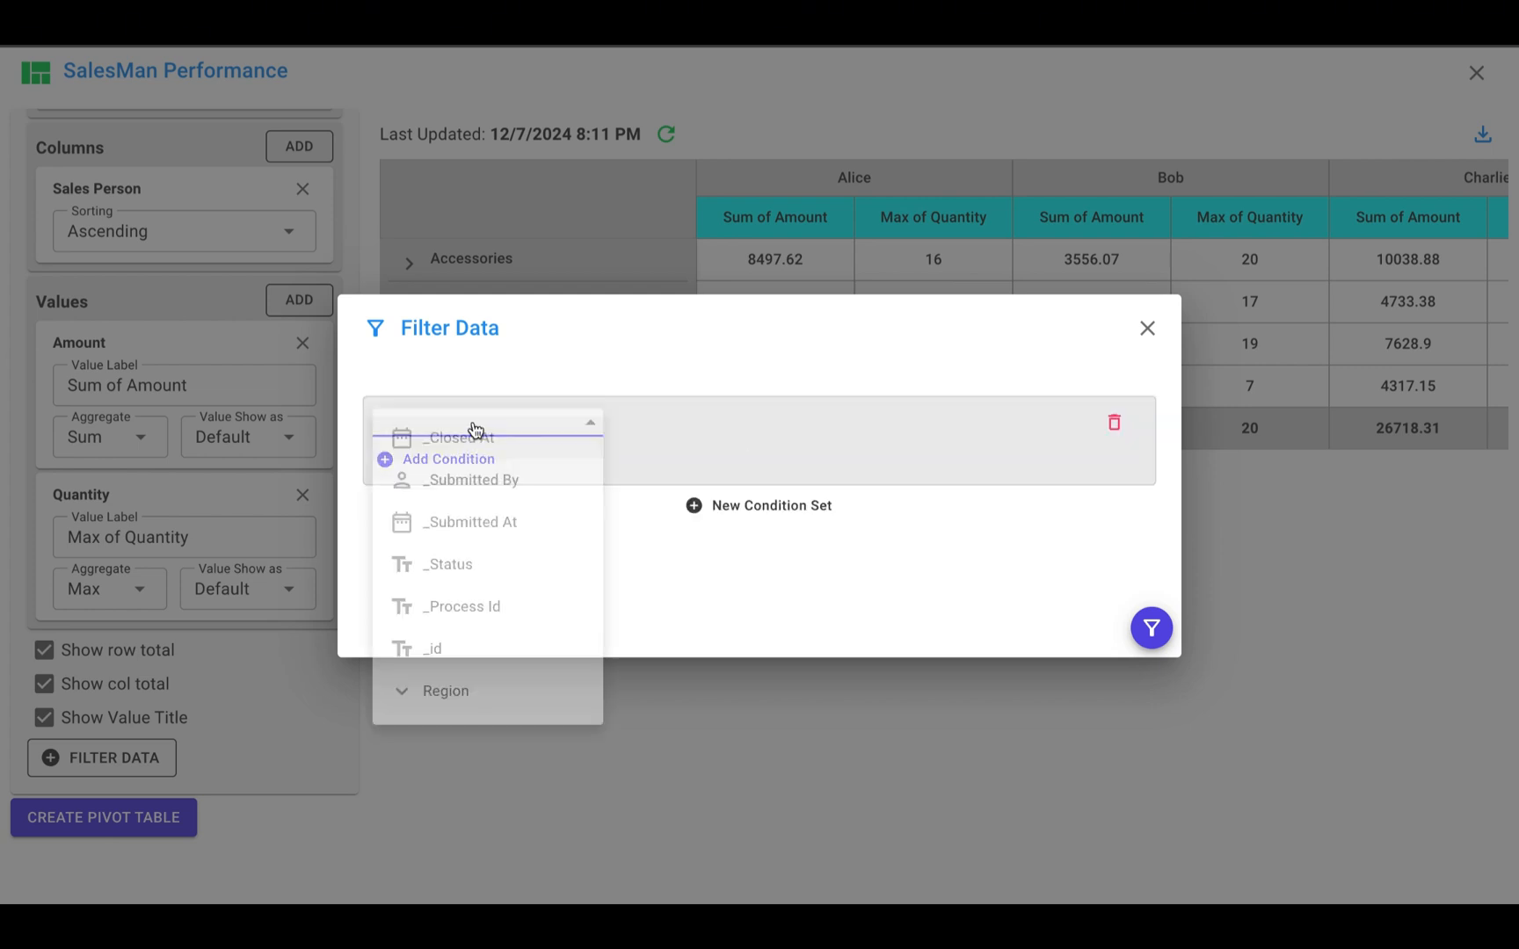
pyautogui.click(475, 552)
pyautogui.click(667, 439)
pyautogui.click(675, 450)
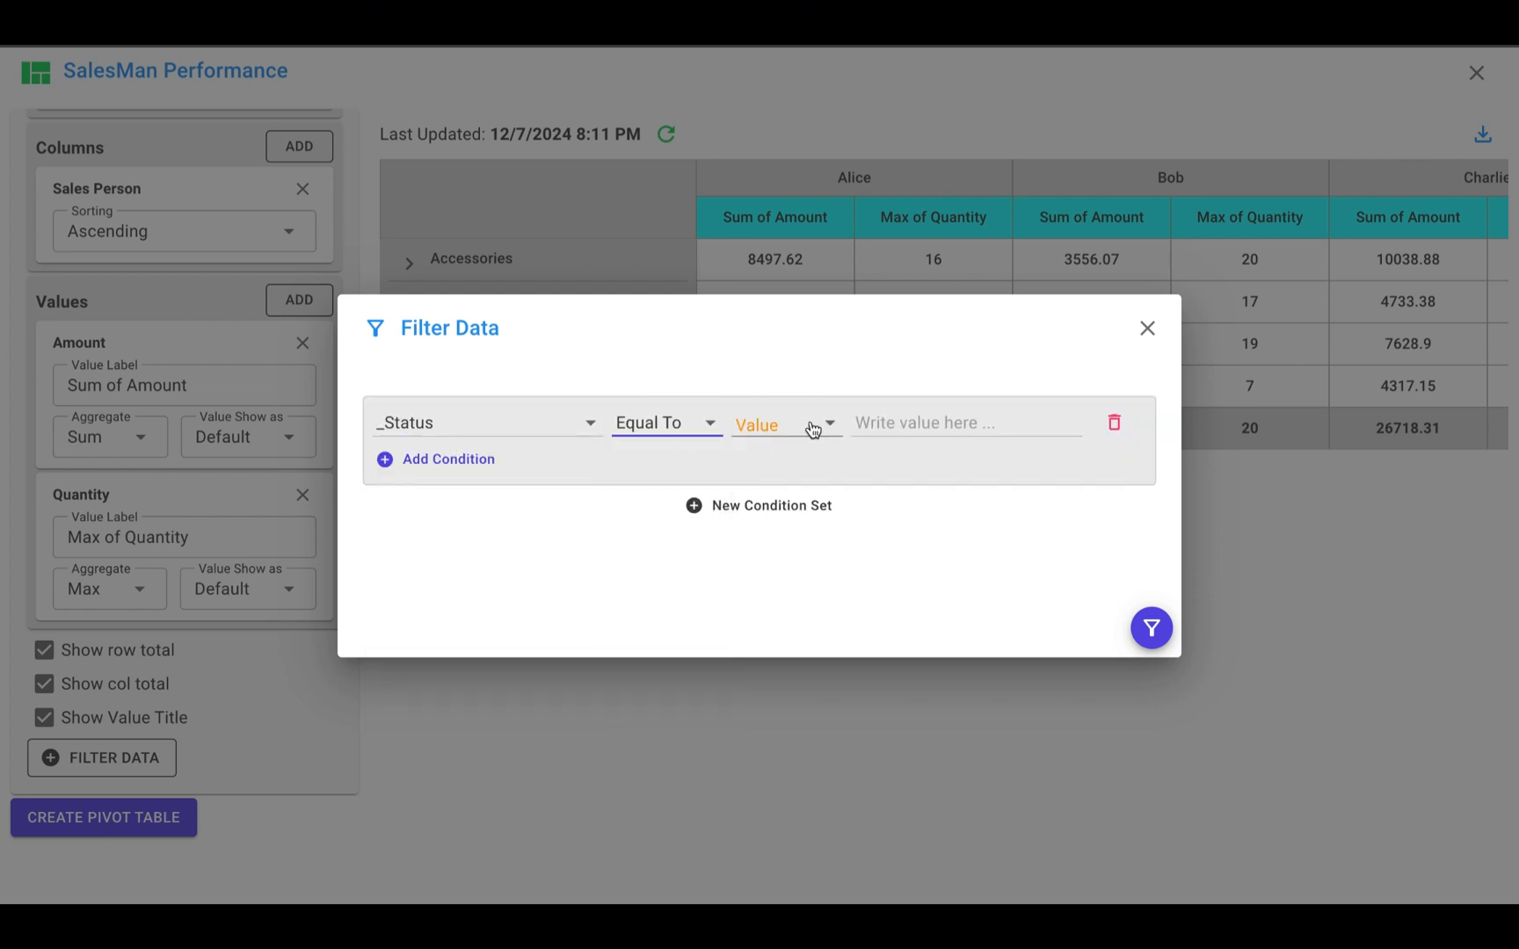
pyautogui.click(914, 425)
pyautogui.write('Completed')
pyautogui.click(924, 475)
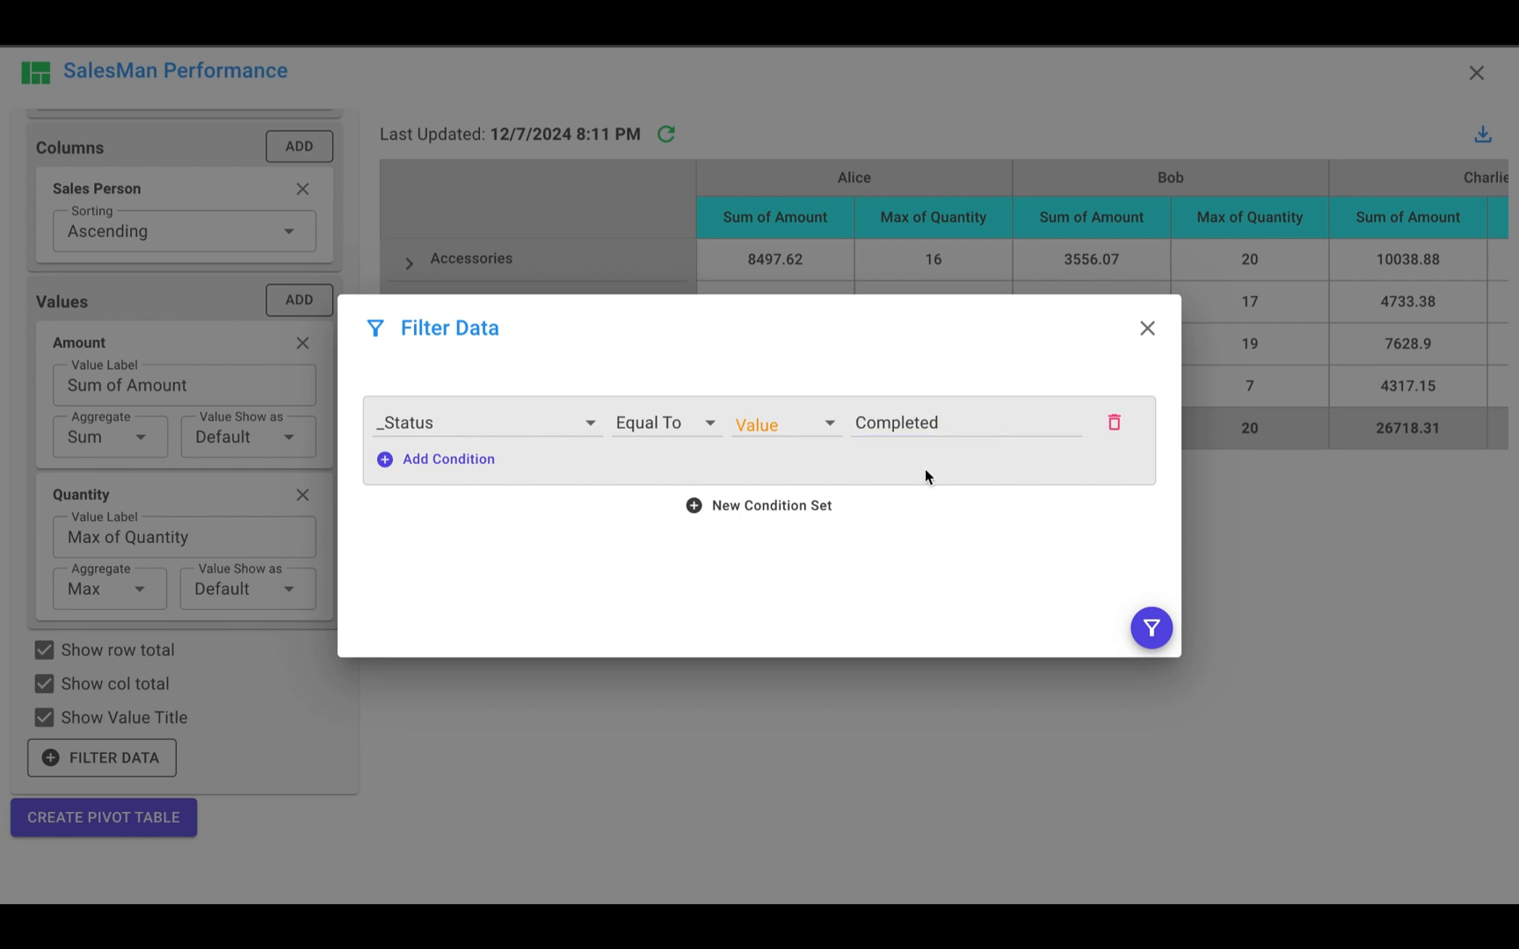
pyautogui.click(1112, 425)
pyautogui.click(1147, 324)
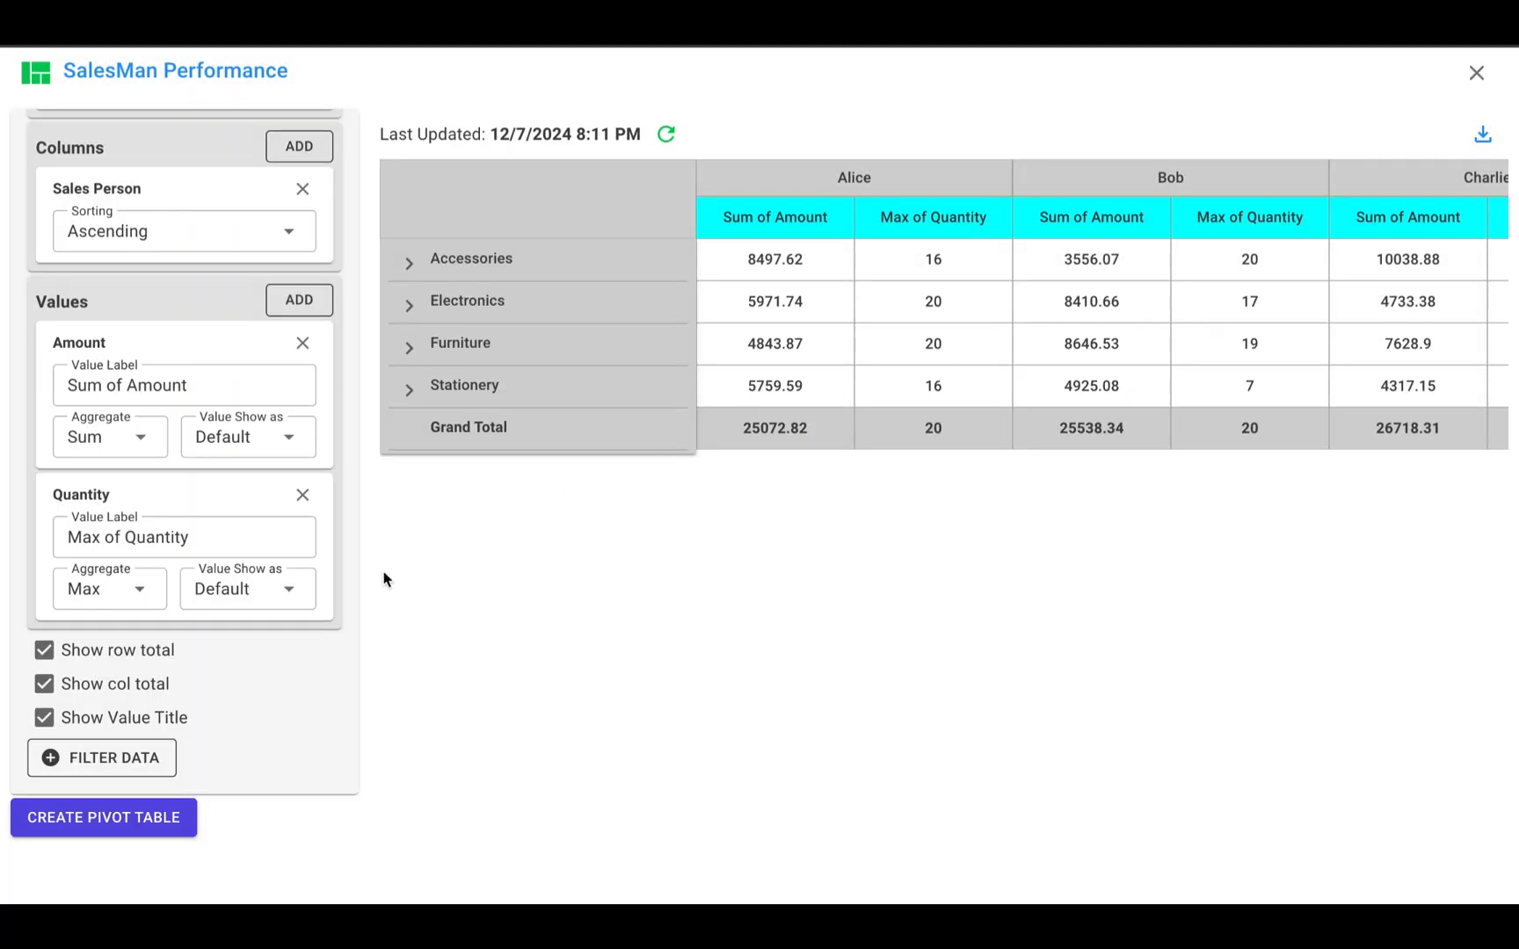
# Create the SalesMan Performance pivot table from the current configuration and return to the Sales Invoice reports
pyautogui.scroll(1, 273, 361)
pyautogui.scroll(3, 274, 360)
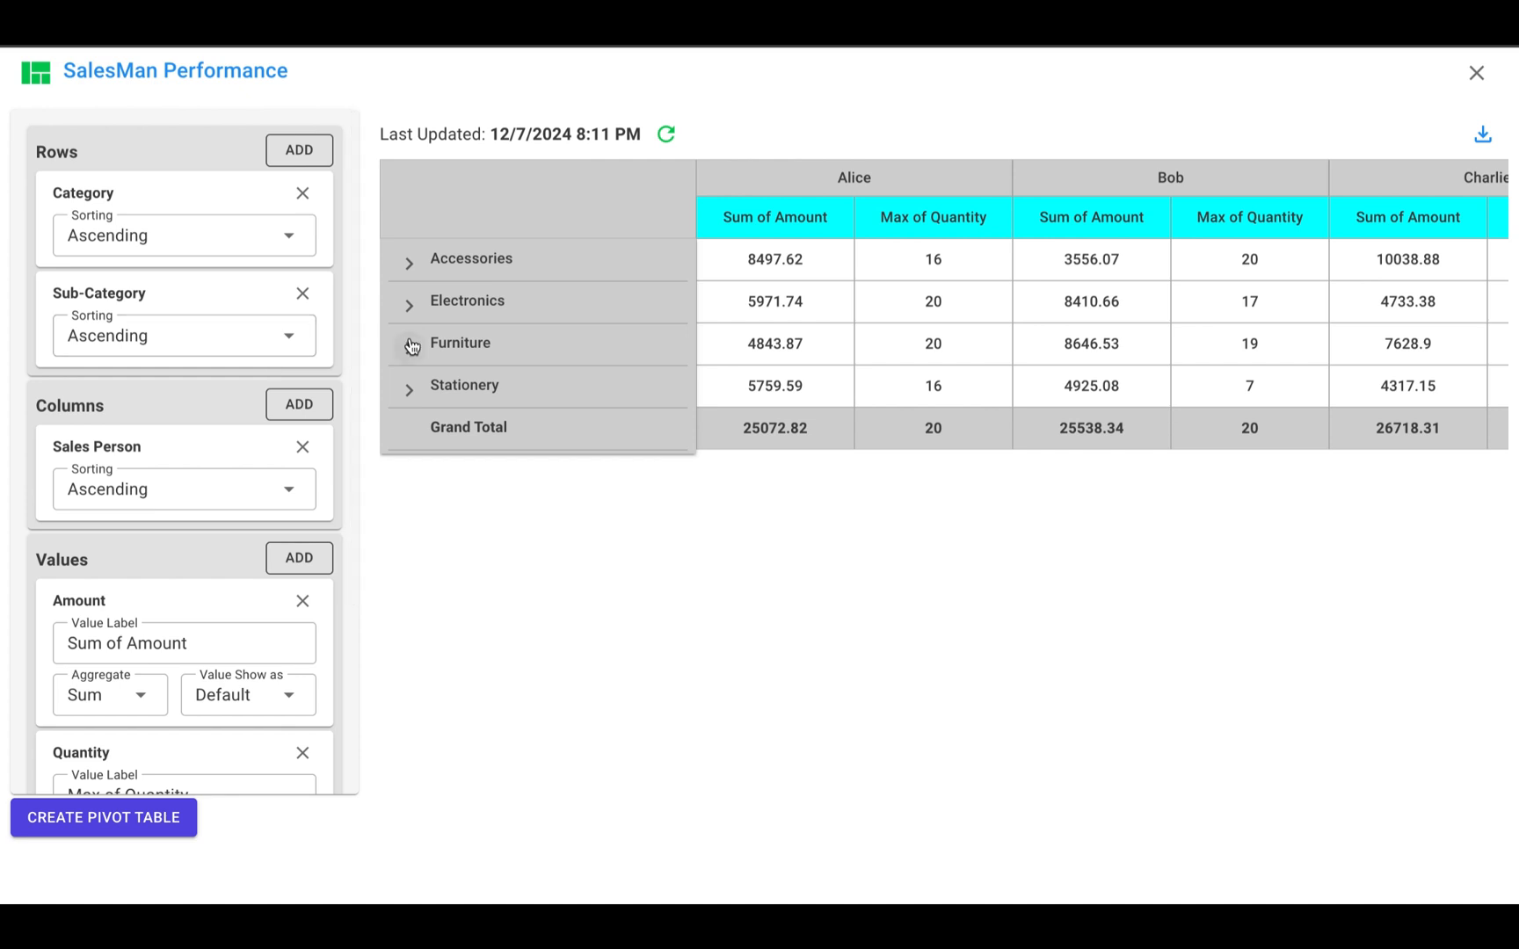
pyautogui.click(93, 829)
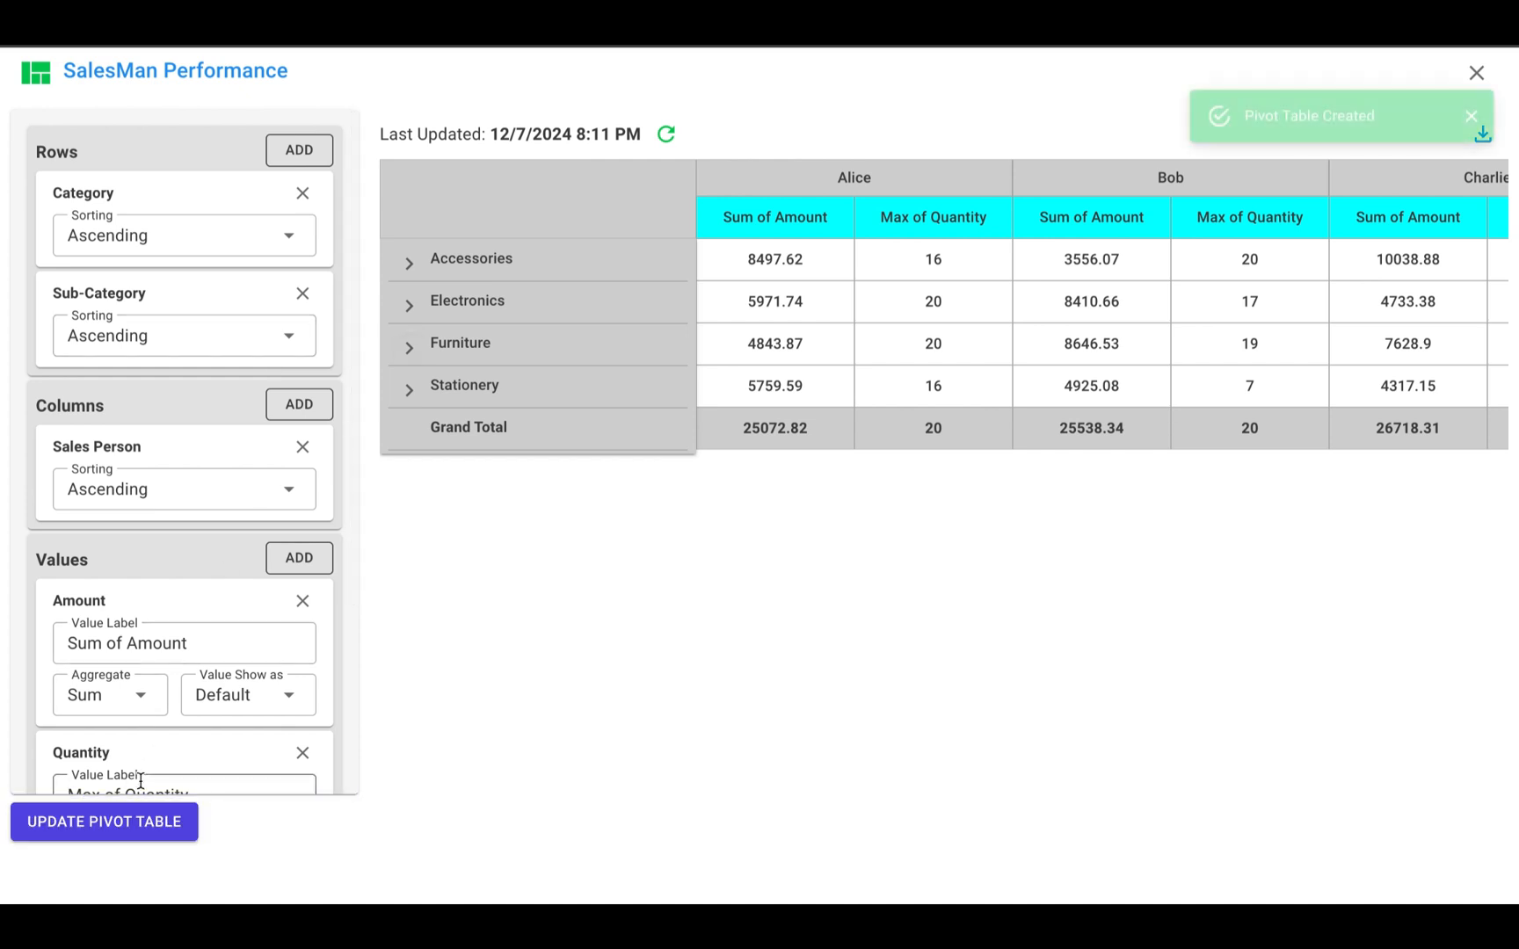
pyautogui.click(1476, 73)
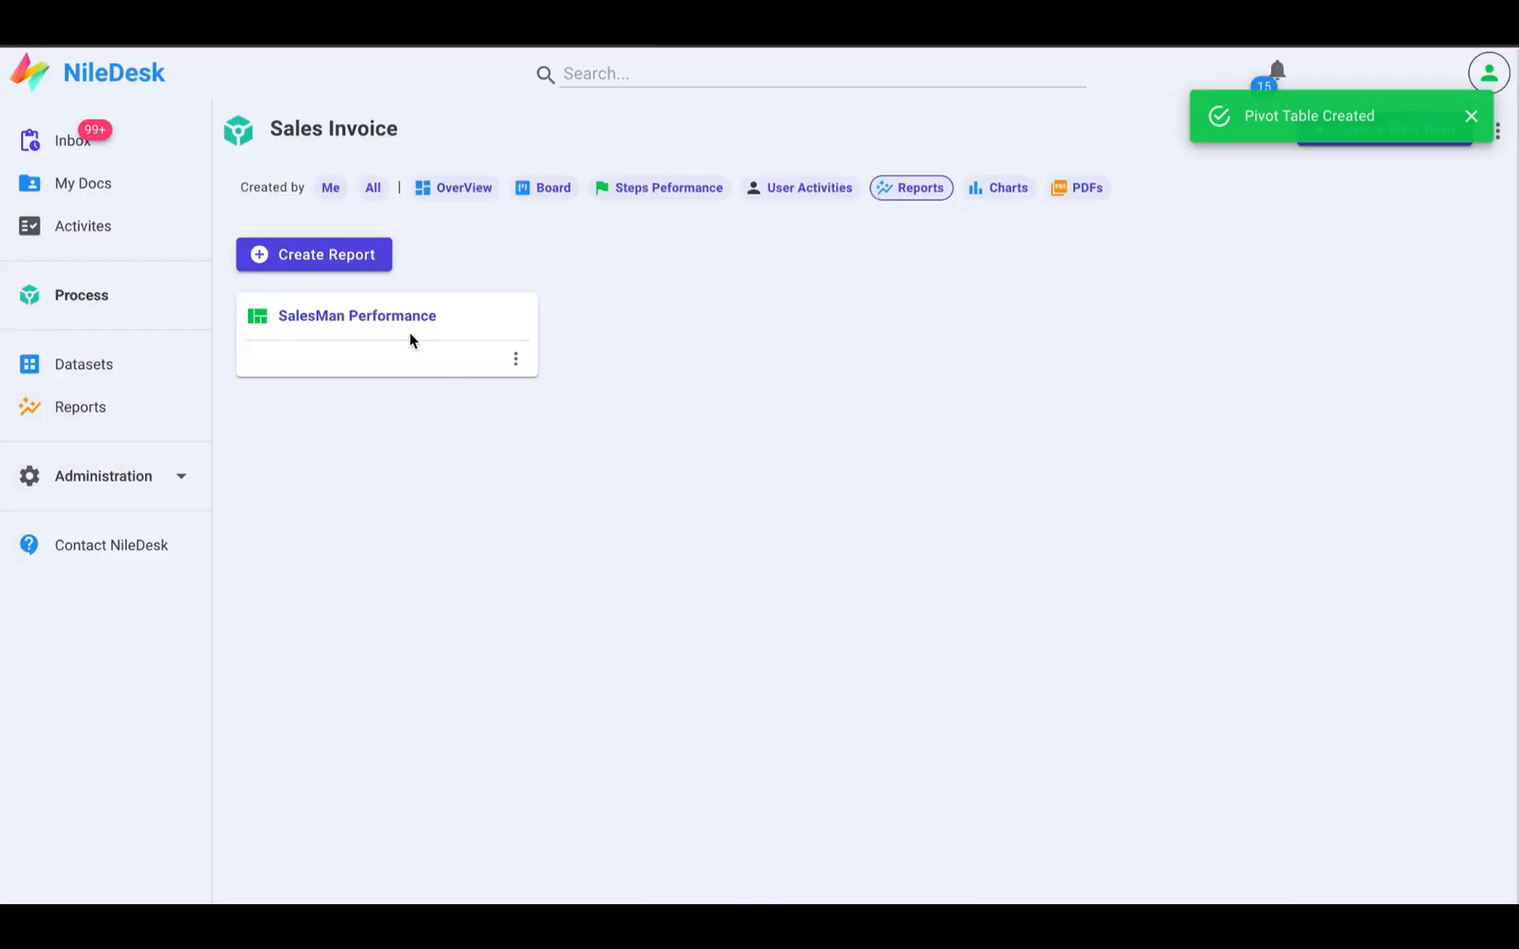
# Open the saved SalesMan Performance report, check its download file formats and close the report
pyautogui.click(404, 319)
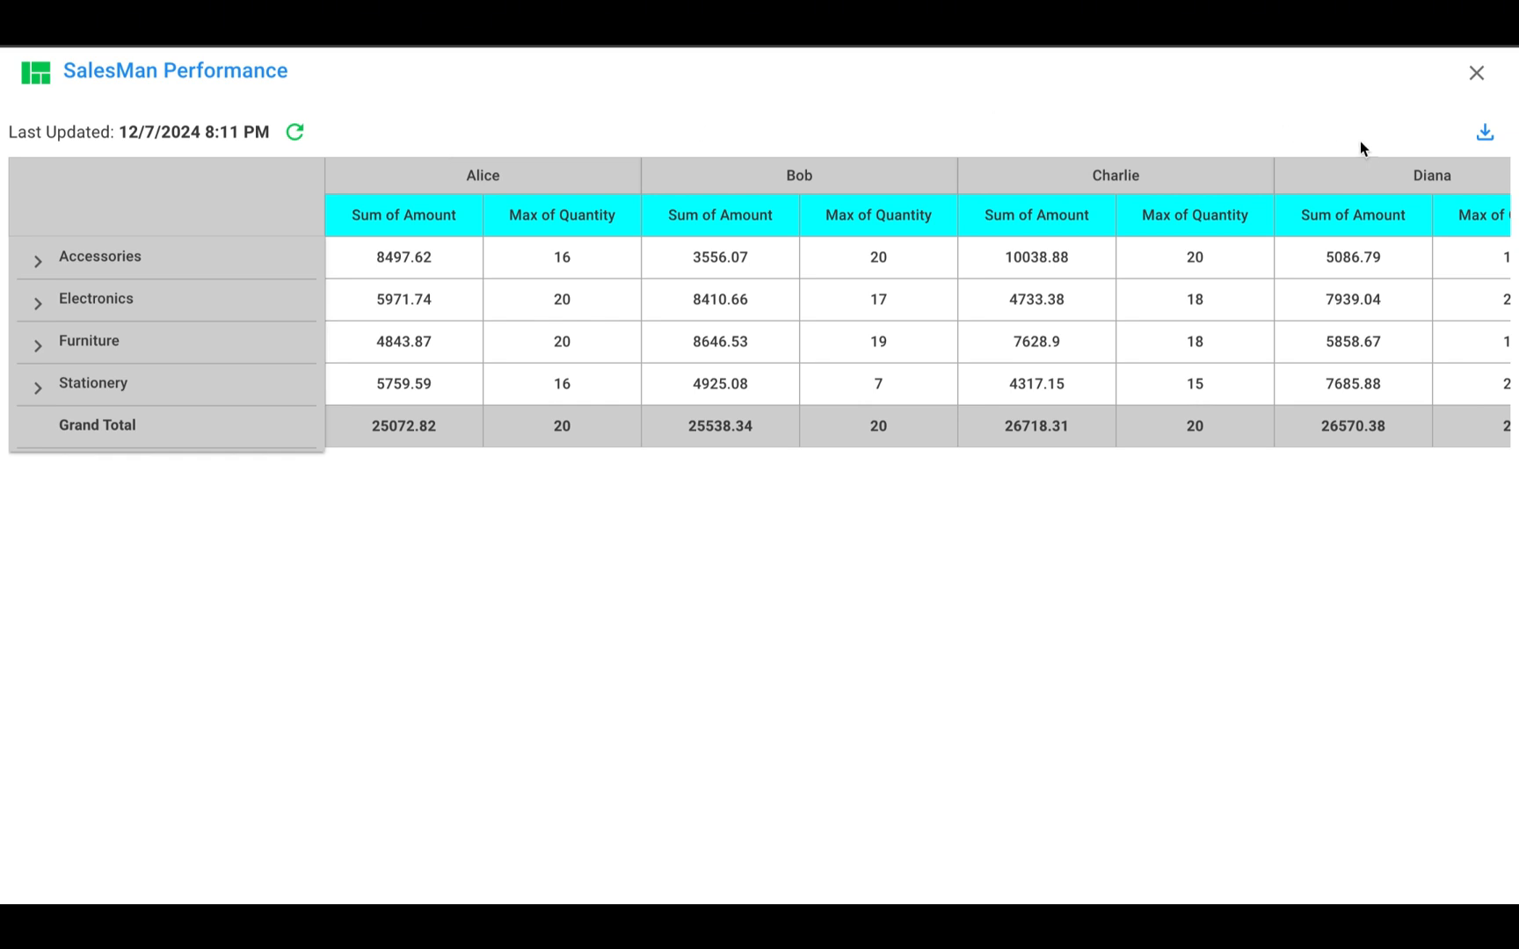
pyautogui.click(1483, 132)
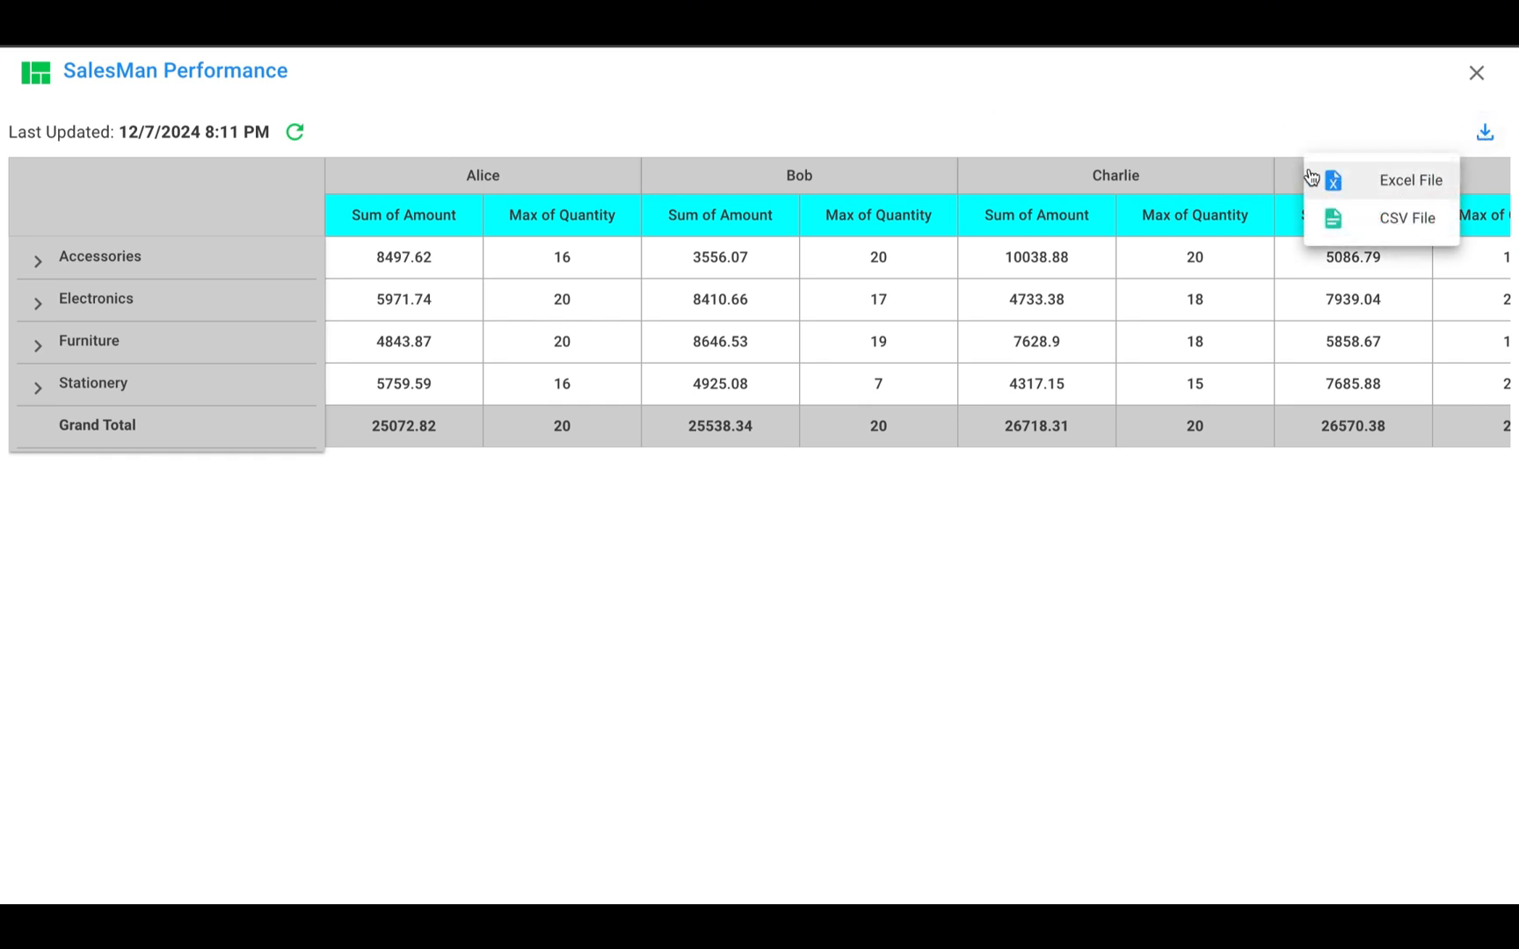
pyautogui.click(1475, 73)
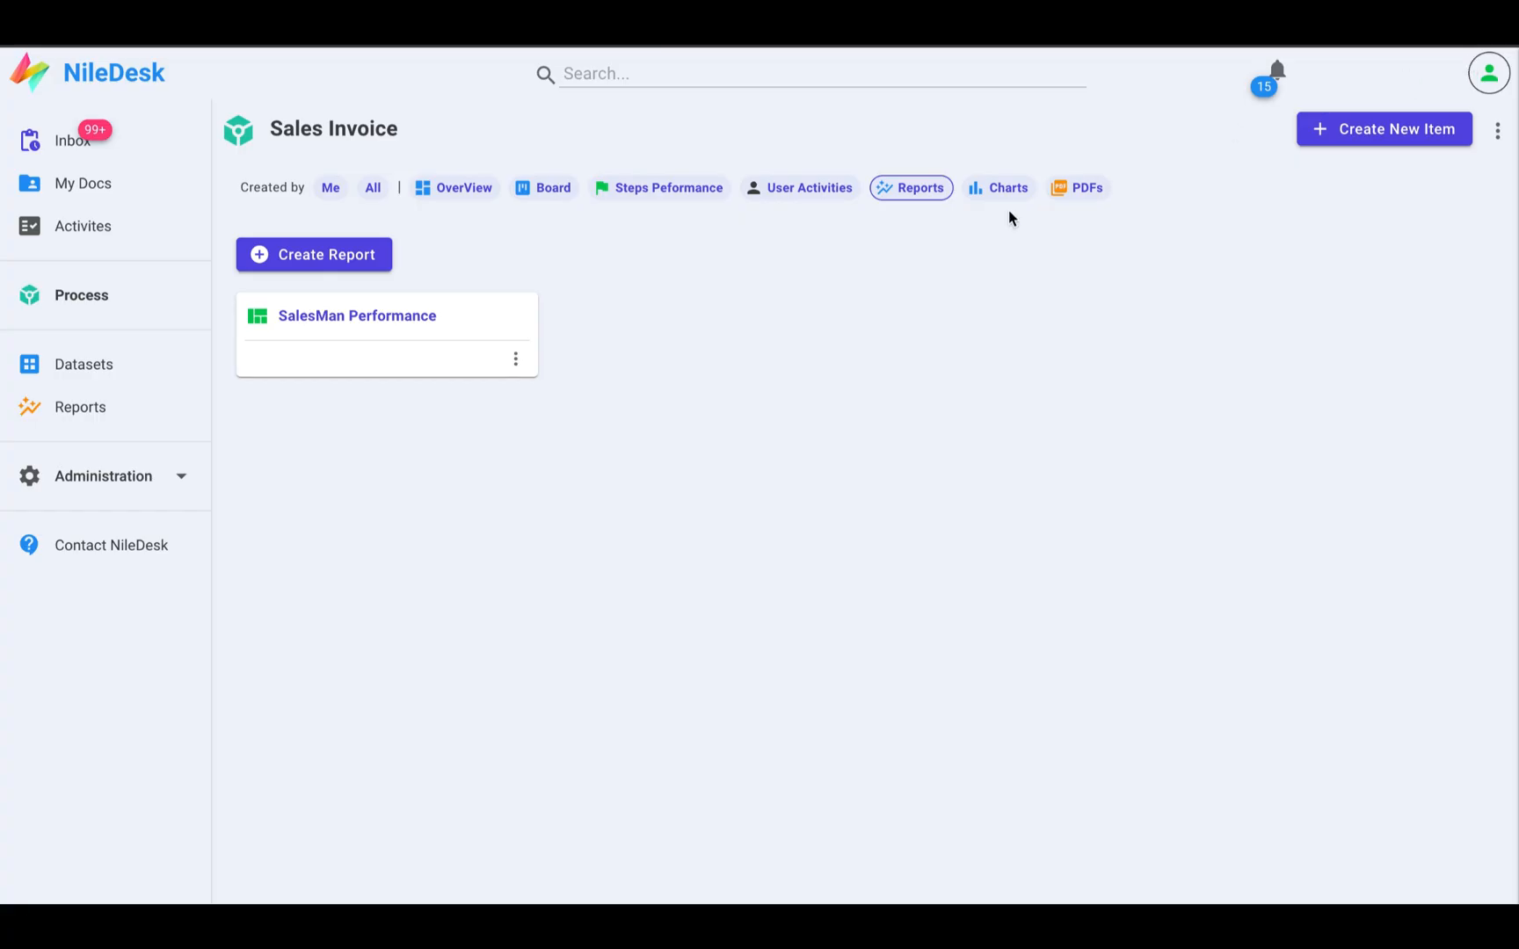
# Show the management actions available for the SalesMan Performance report
pyautogui.click(515, 358)
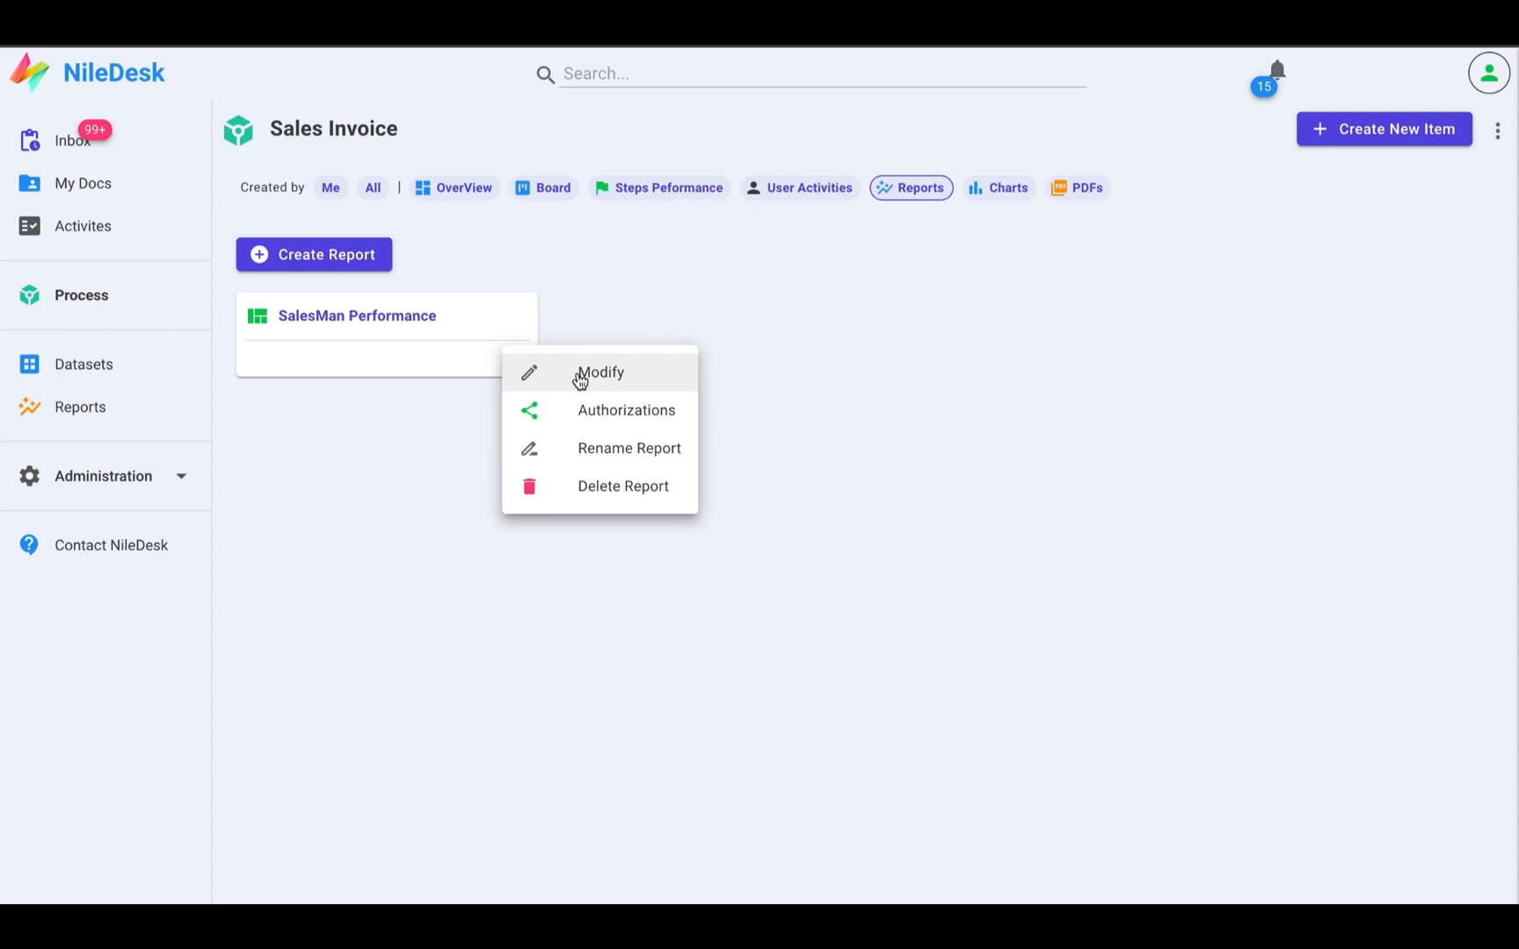